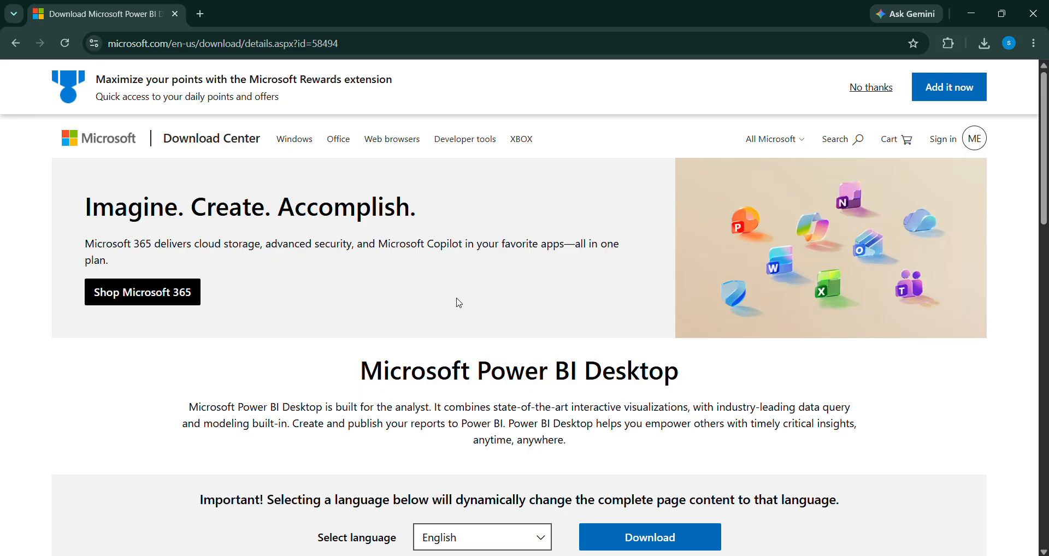
Step: Download the English version of Microsoft Power BI Desktop from the Microsoft Download Center page
scroll(474, 283, "down", 3)
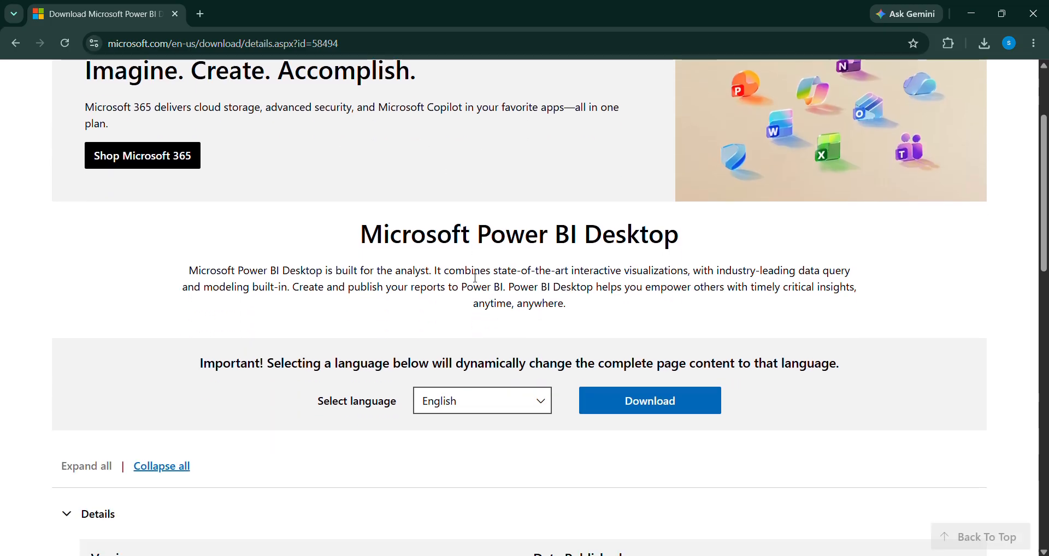
scroll(957, 365, "down", 1)
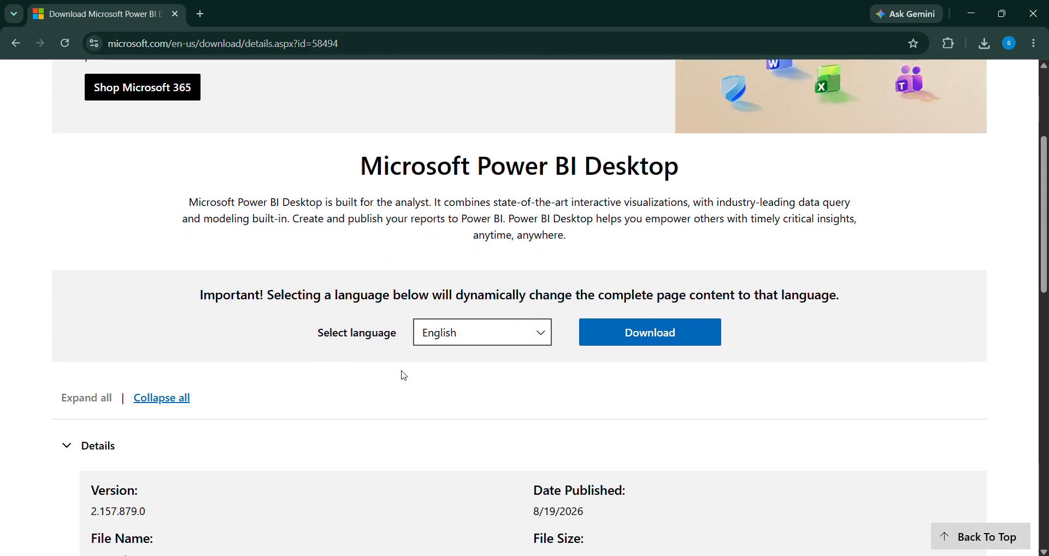
left_click(647, 344)
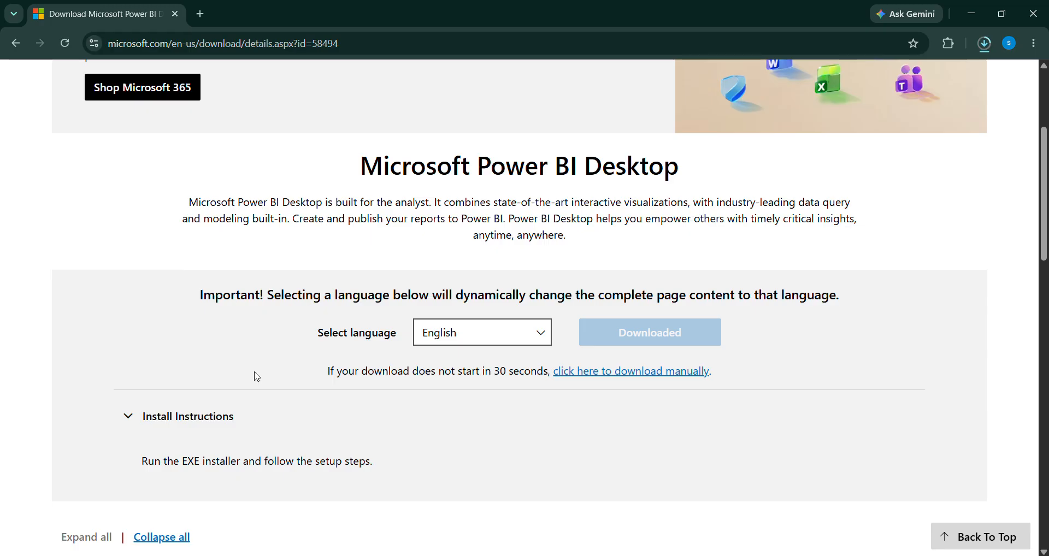
Step: Find the installed Power BI Desktop app on the computer, launch it and start a blank report
key("super")
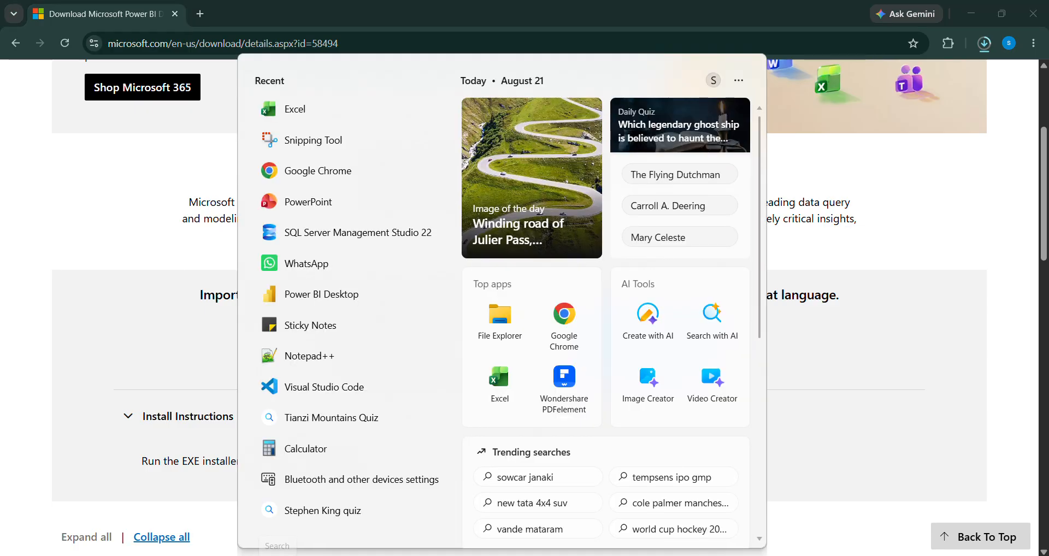
type("power bi")
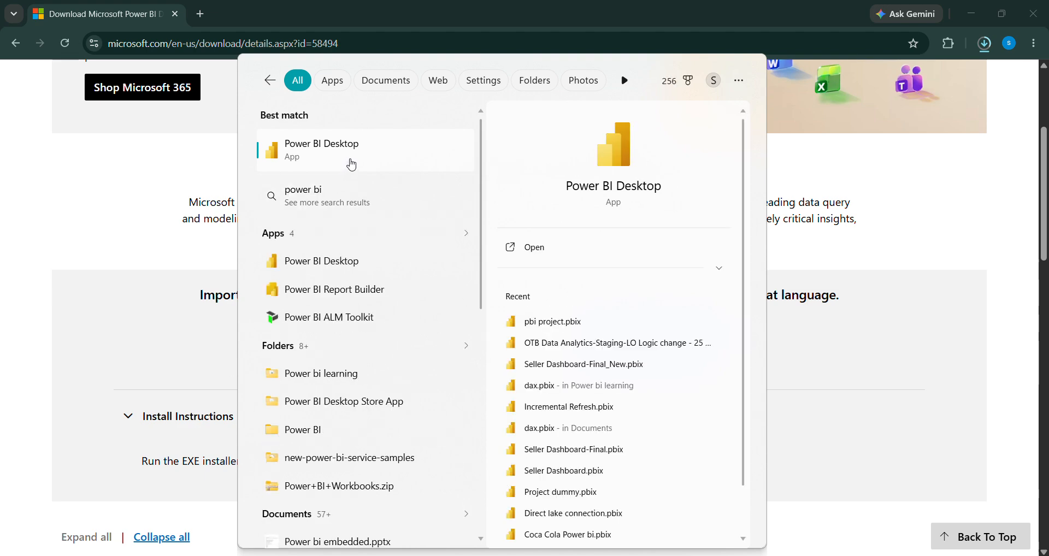
left_click(351, 164)
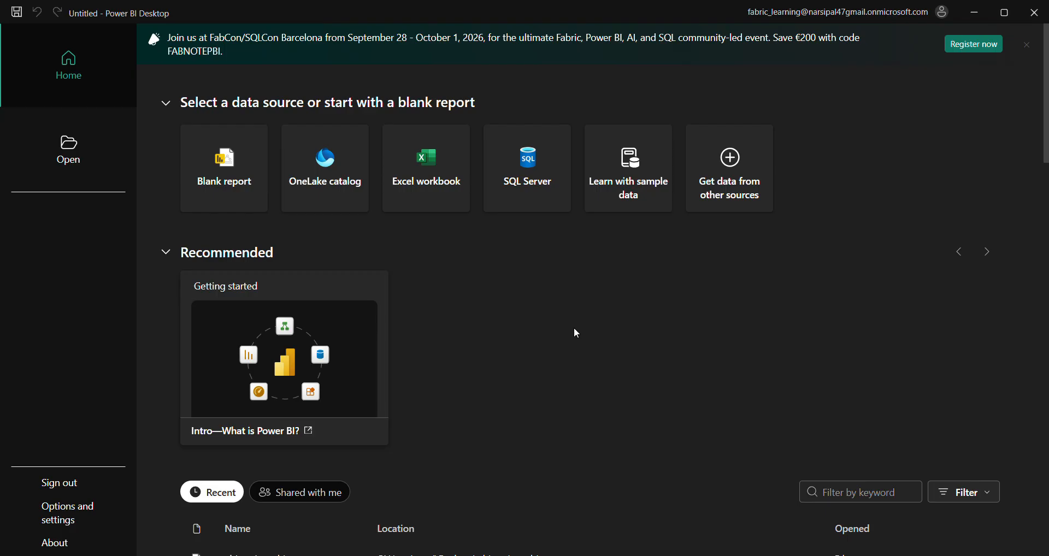
left_click(222, 183)
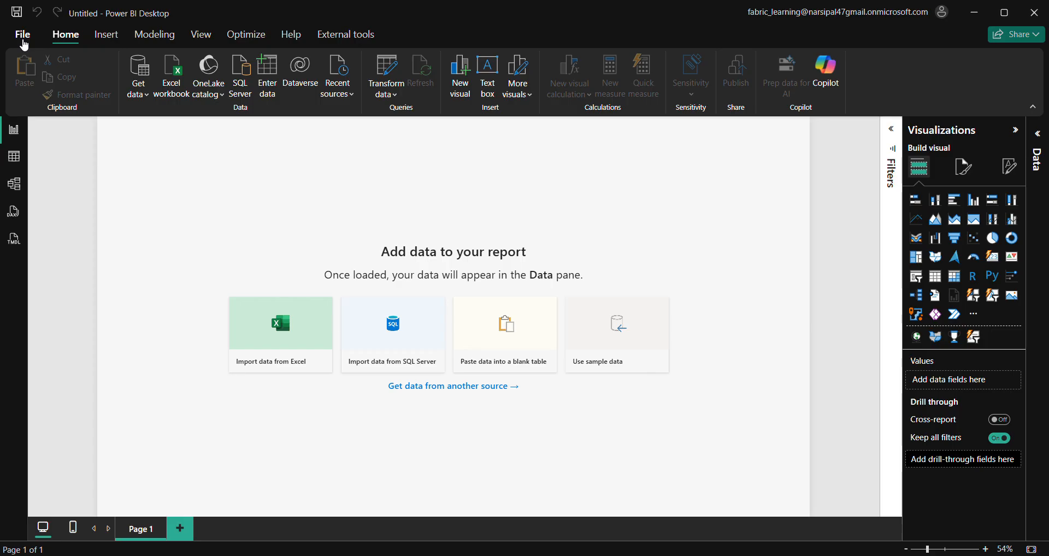
Step: Review the global Data Load options of Power BI Desktop and close them without changing anything
left_click(24, 35)
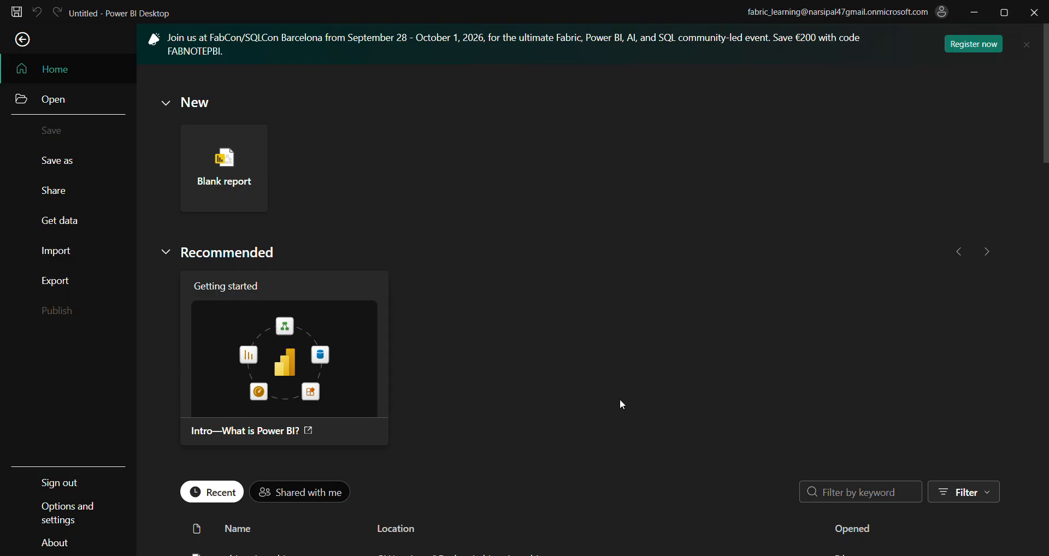
left_click(79, 513)
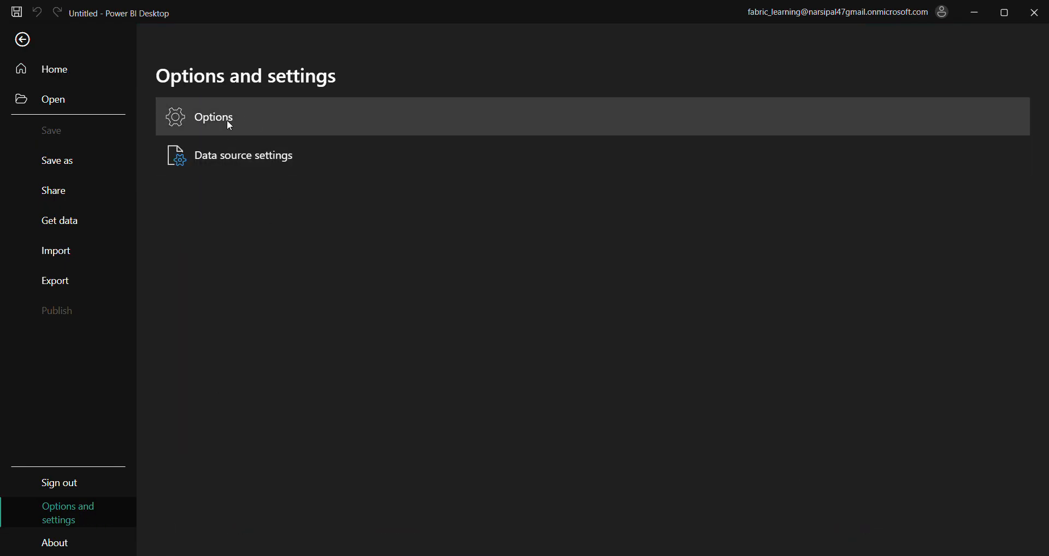
left_click(244, 123)
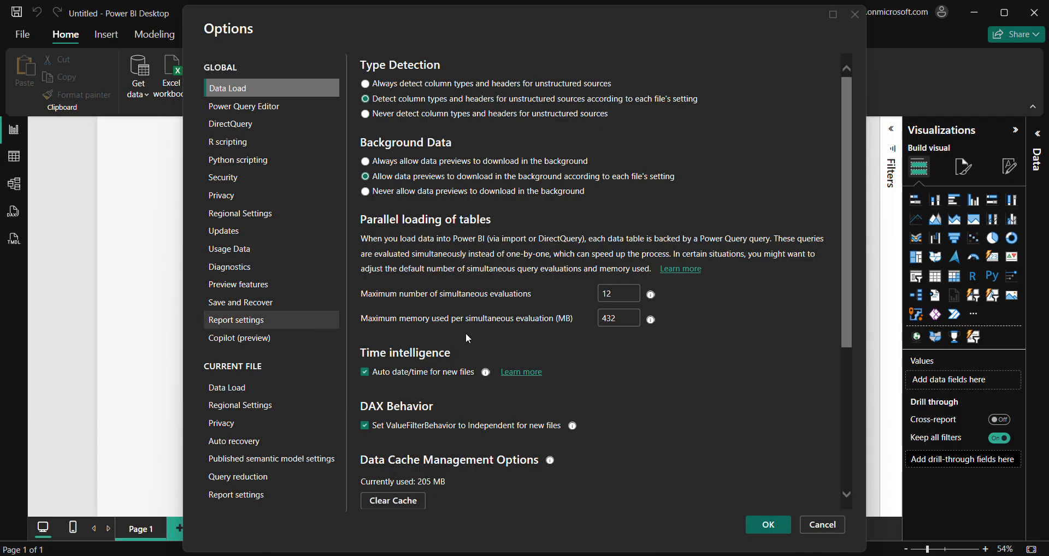
left_click(822, 526)
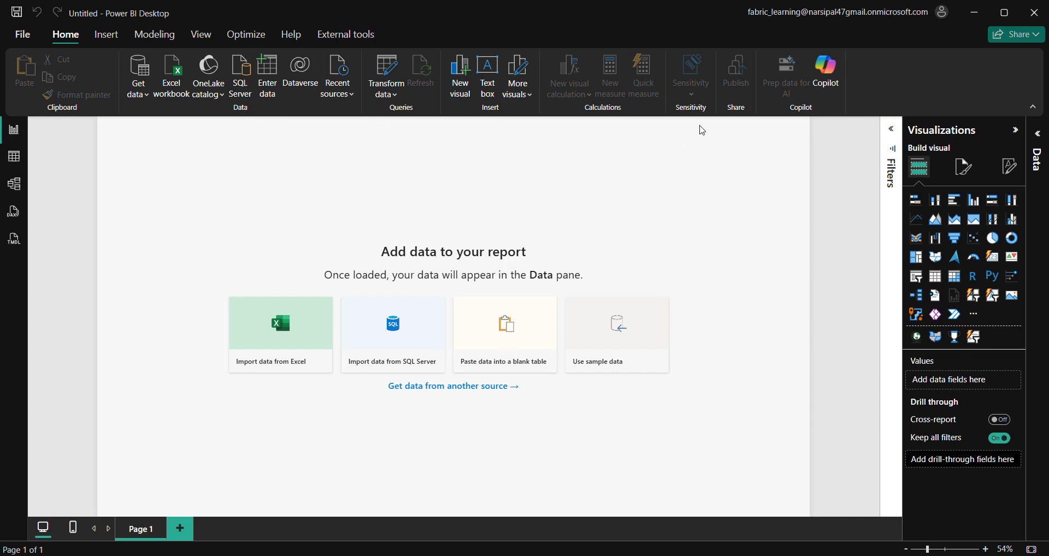
left_click(106, 36)
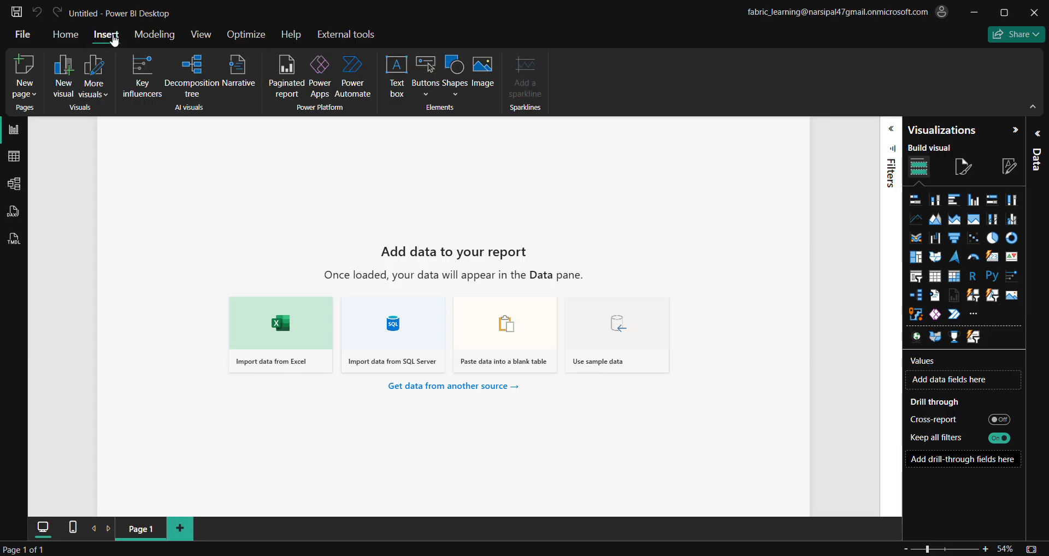
left_click(153, 38)
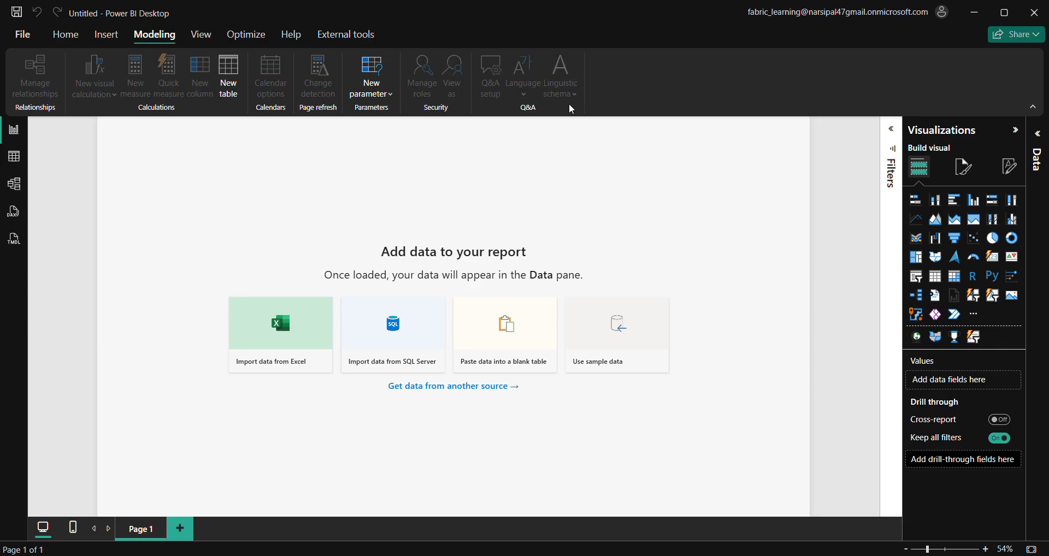
left_click(206, 42)
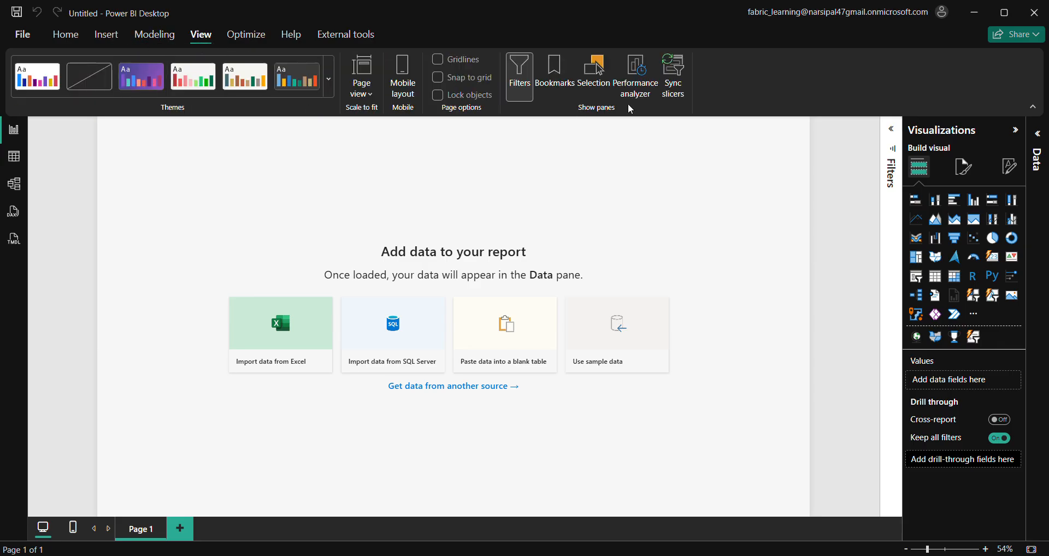
left_click(246, 44)
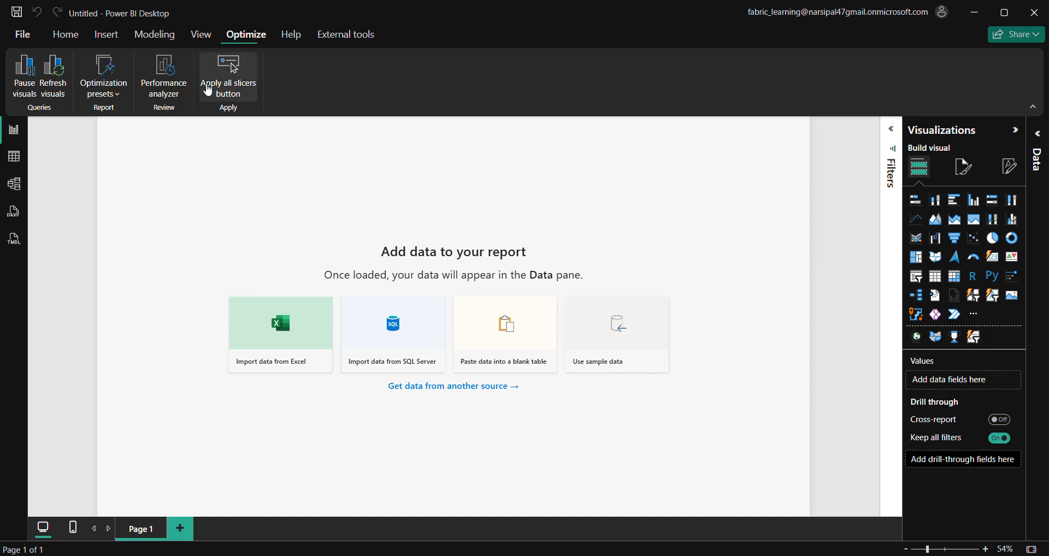
left_click(291, 35)
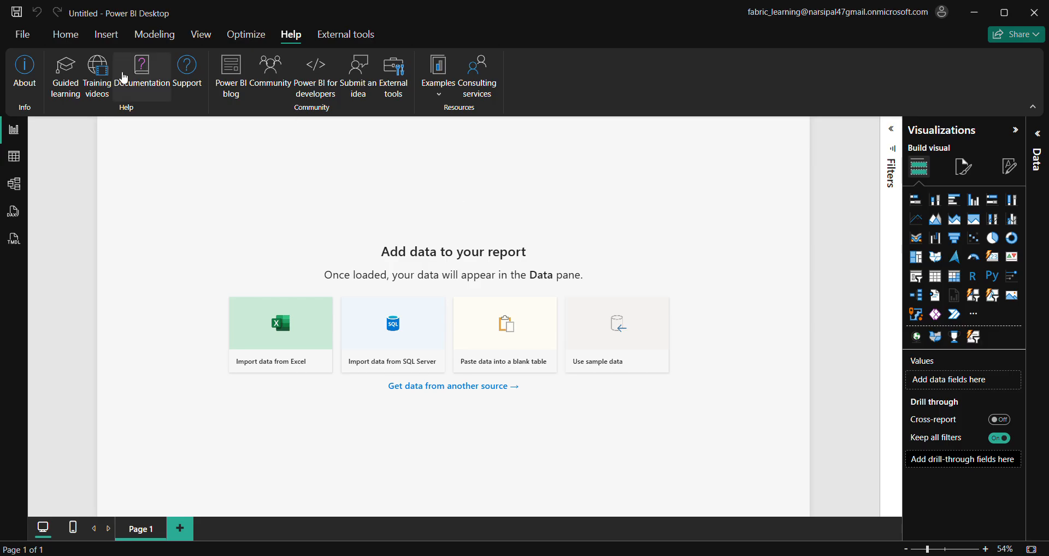
left_click(66, 36)
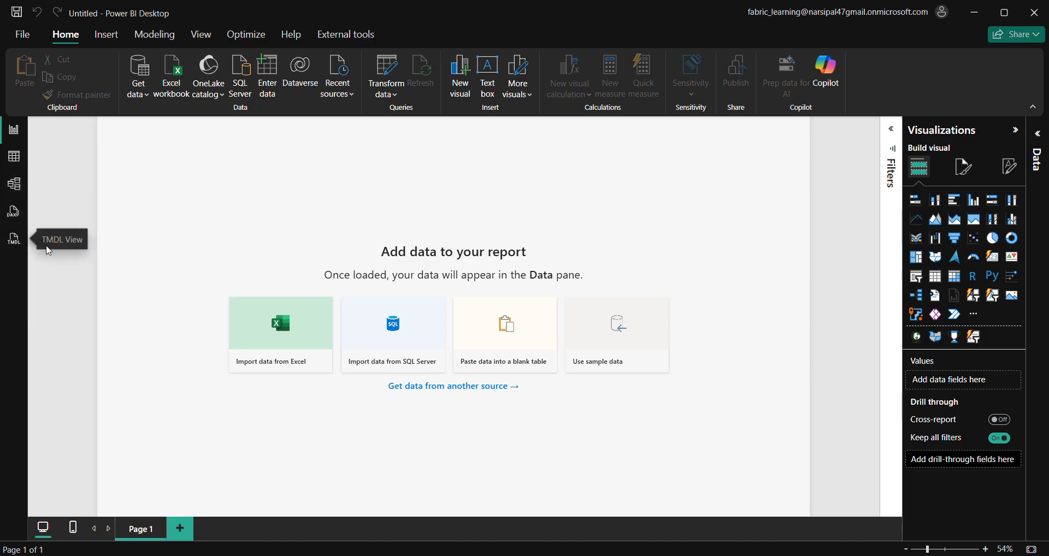
Step: Expand the collapsed Filters and Data panes beside the report canvas
left_click(891, 129)
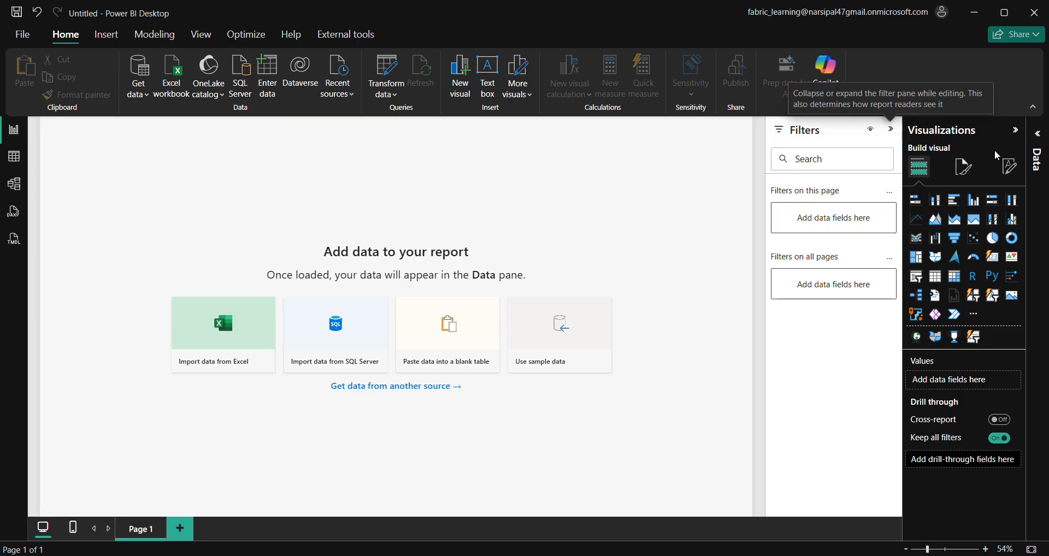
left_click(1038, 137)
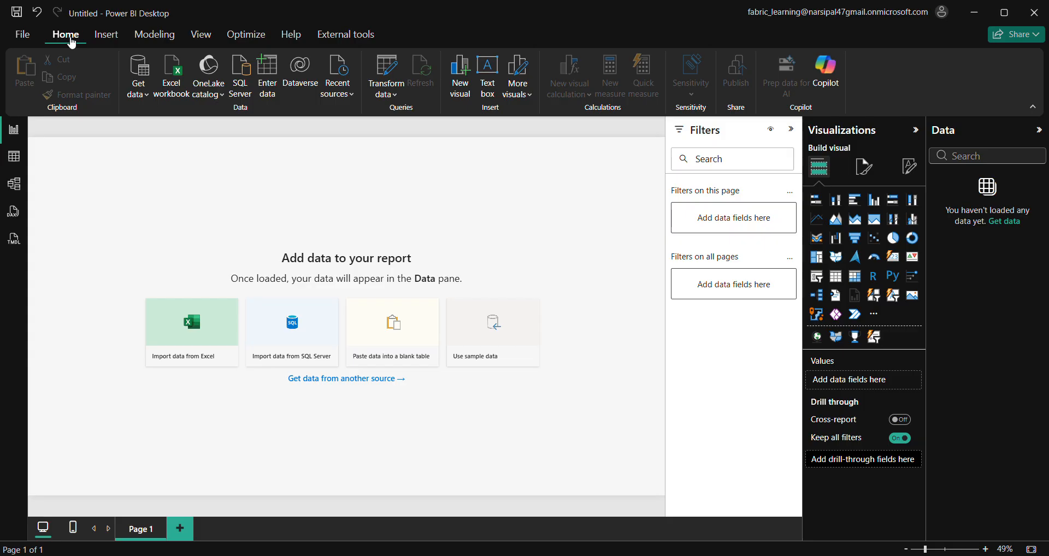
Step: Connect the report to the Excel workbook Sales Data.xlsx in the PBI Learning folder on the desktop
left_click(144, 100)
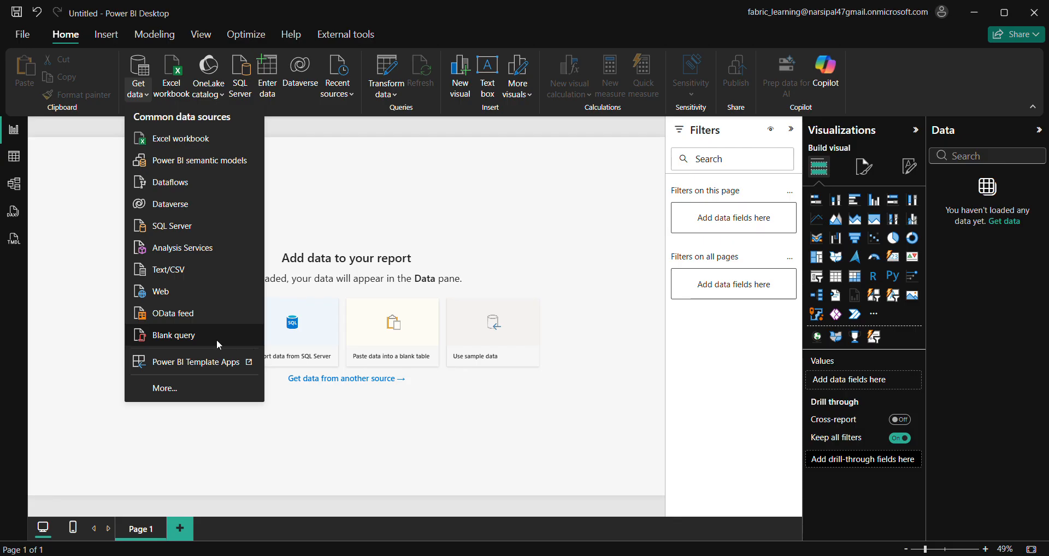
left_click(201, 148)
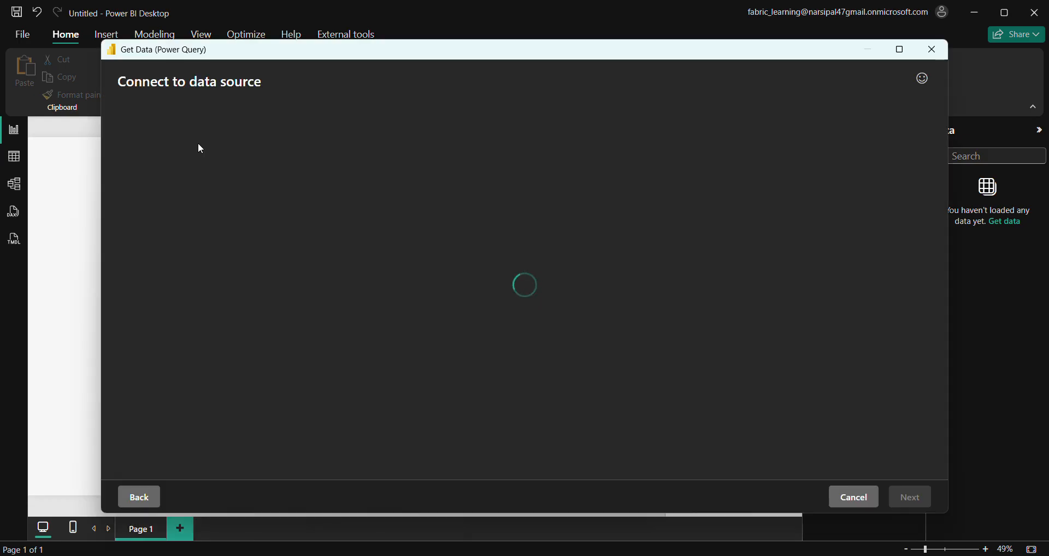
left_click(563, 149)
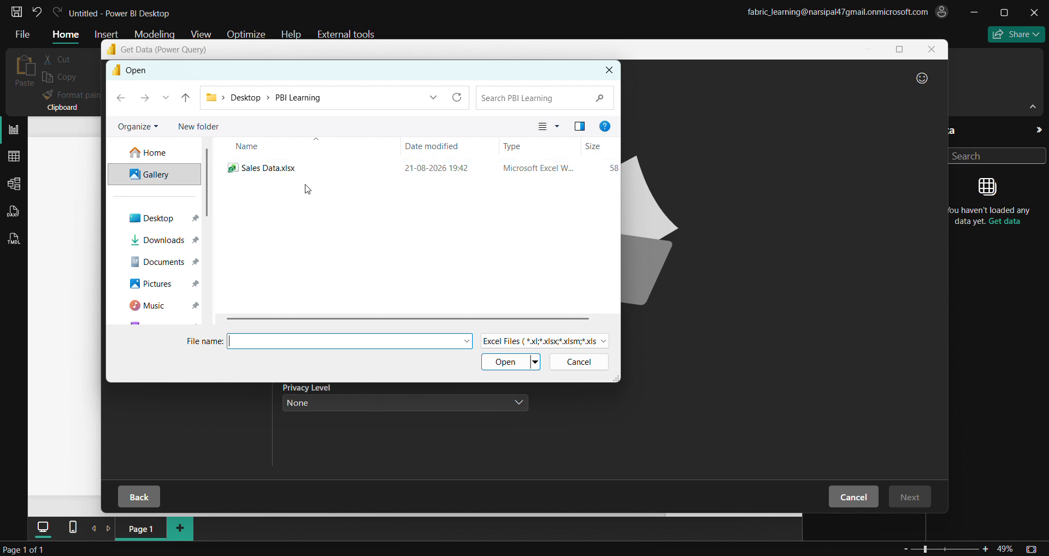
left_click(268, 174)
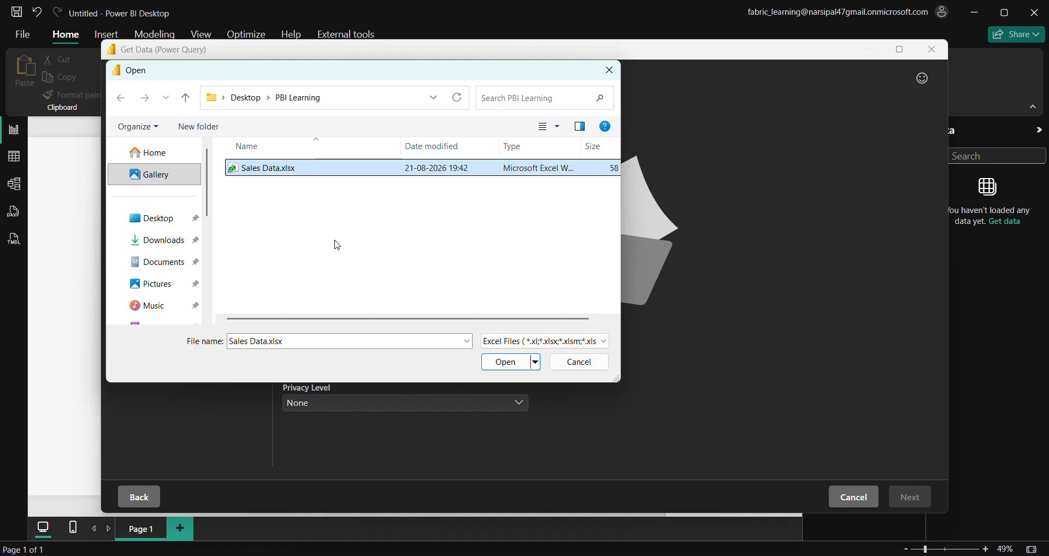
left_click(505, 363)
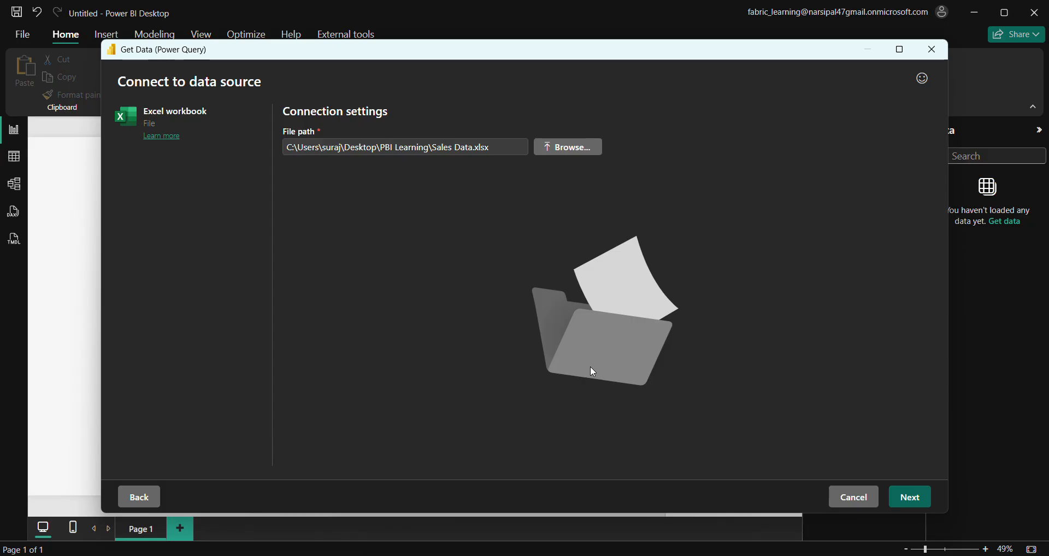
left_click(917, 501)
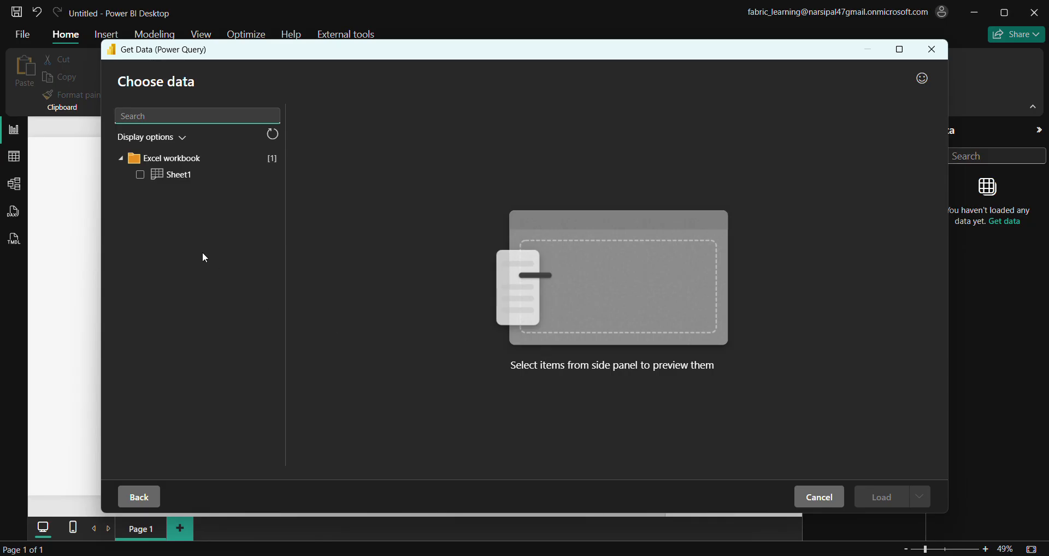
Step: Select Sheet1, look through its columns in the preview and open it in Power Query with Transform data
left_click(139, 176)
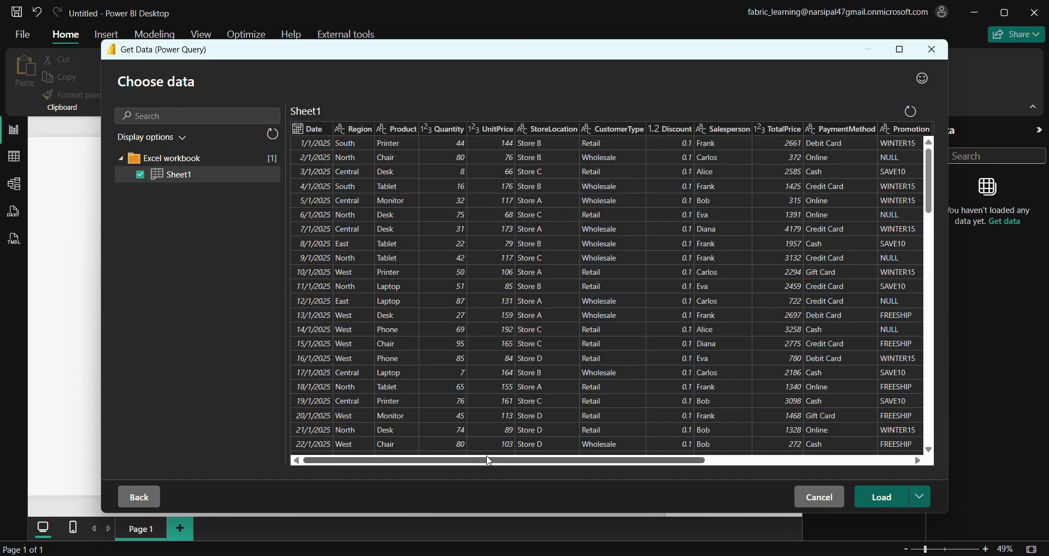
left_click_drag(412, 461, 700, 474)
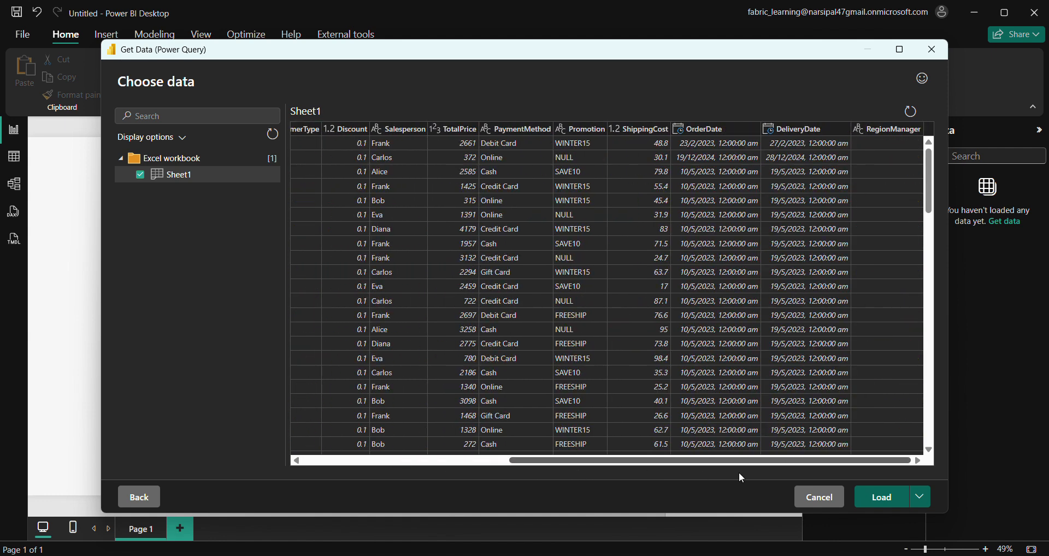
left_click_drag(595, 459, 413, 460)
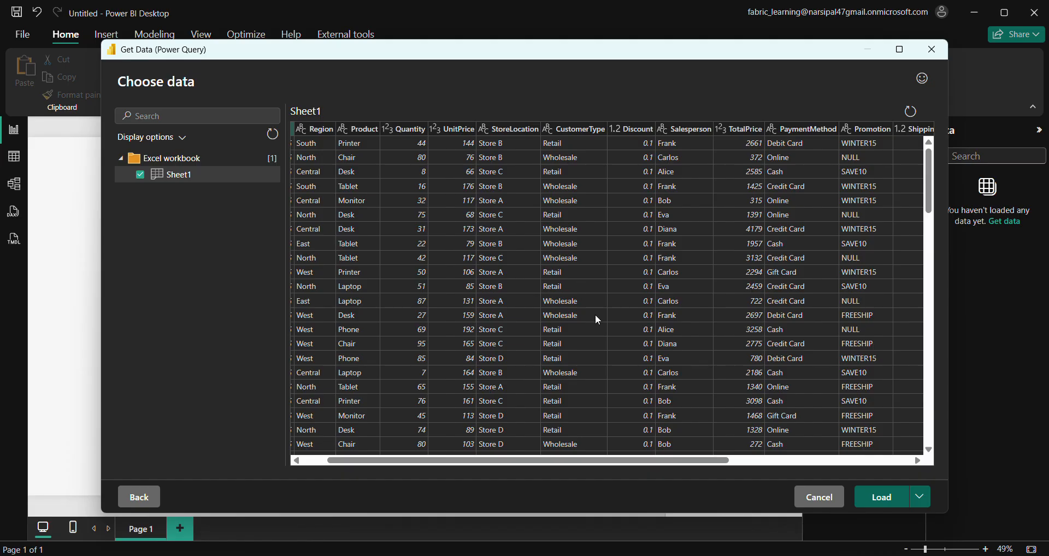
left_click_drag(667, 465, 574, 303)
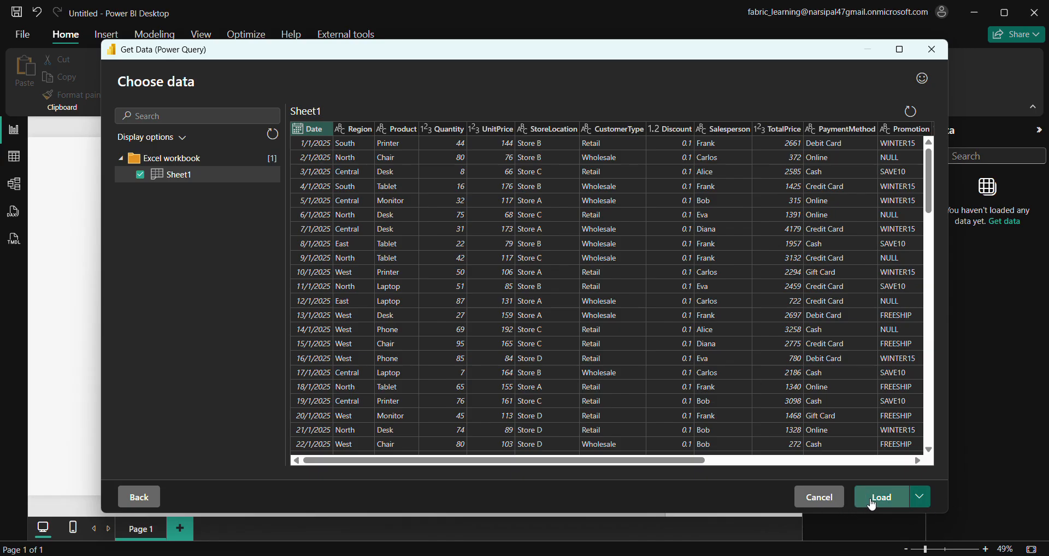
left_click(926, 499)
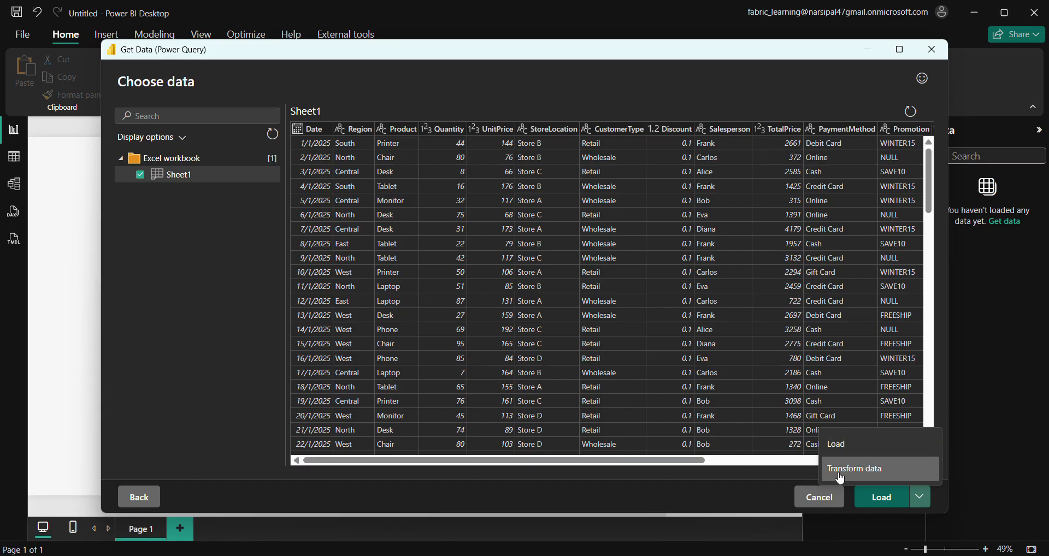
left_click(885, 473)
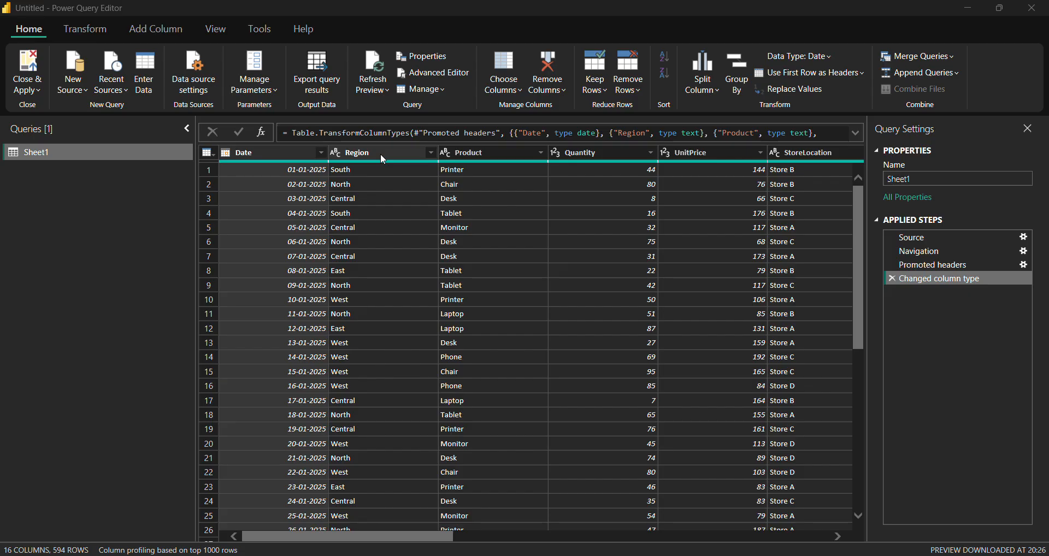
Step: Rename the Sheet1 query as Sales1
left_click(480, 154)
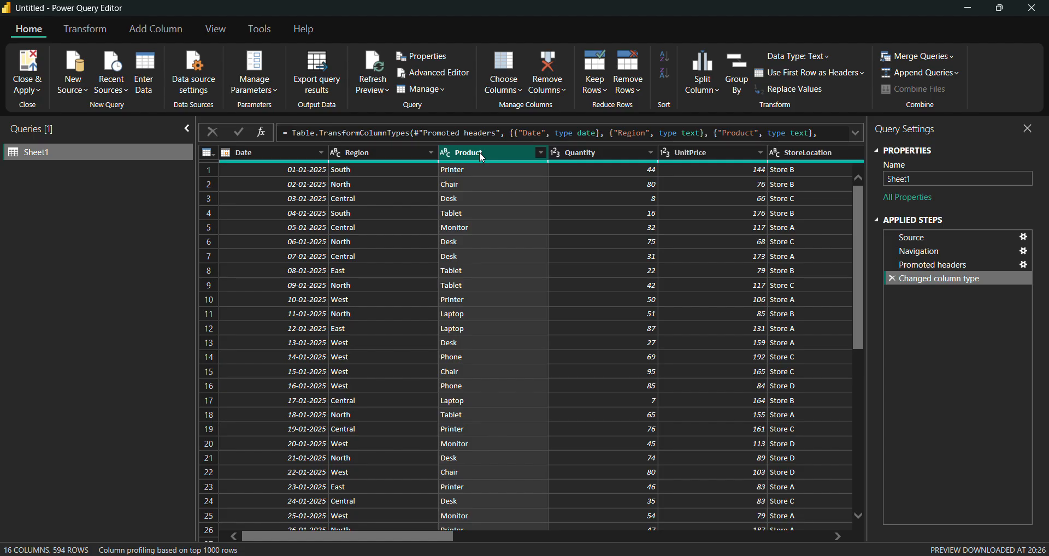
left_click(928, 180)
type("Sa")
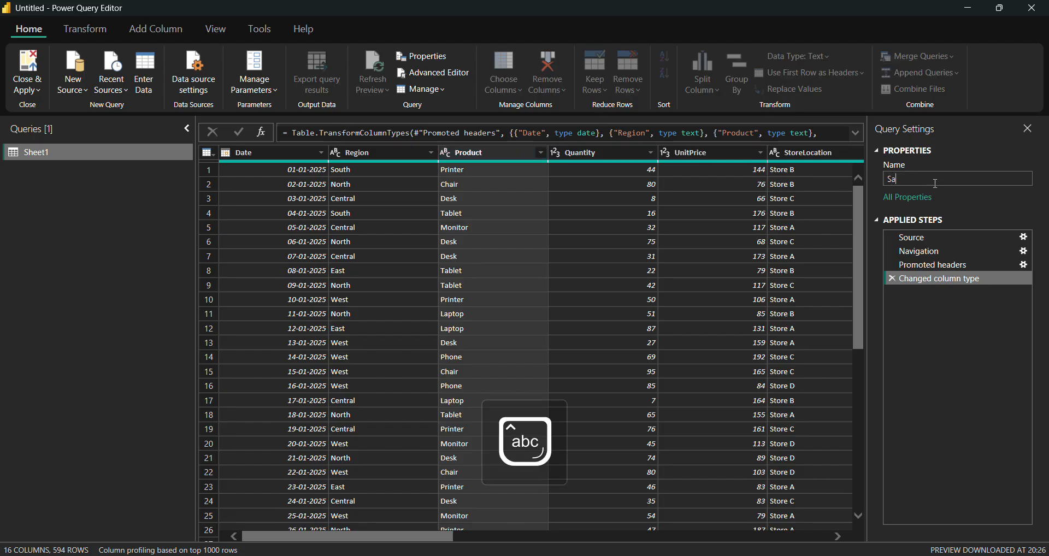
type("les1")
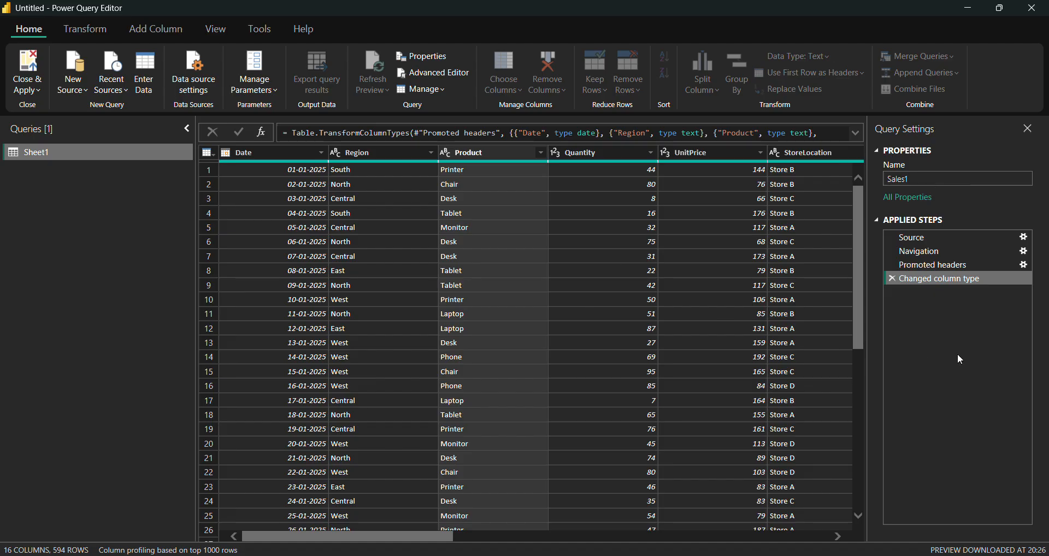
left_click(958, 358)
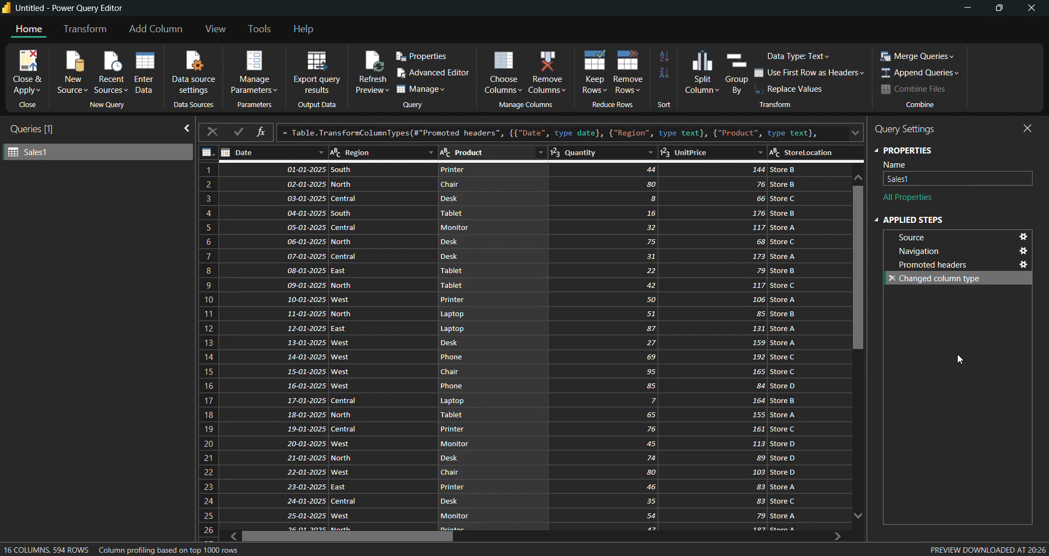
Step: Close the Power Query Editor and apply the pending Sales1 changes to the report
left_click(36, 92)
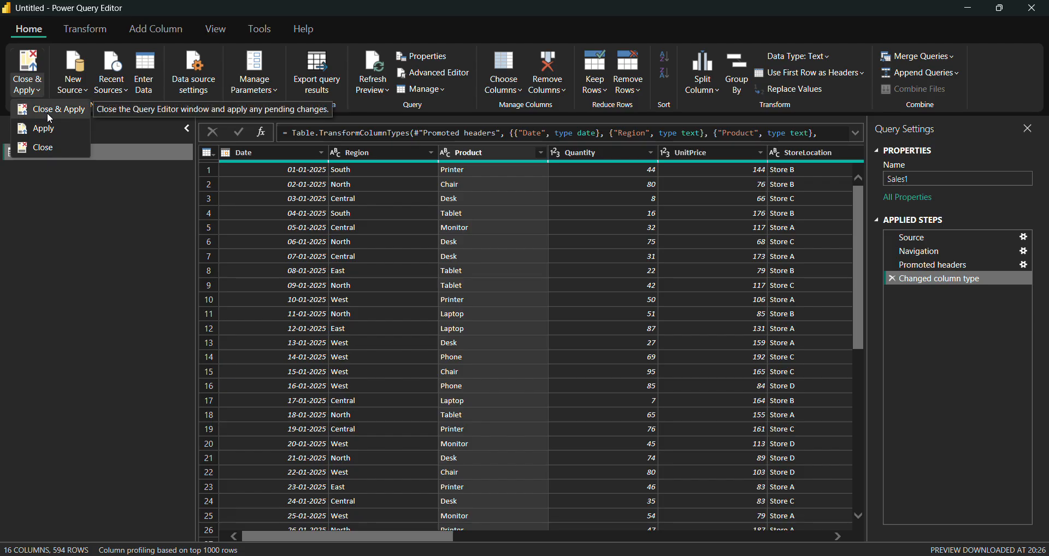
left_click(41, 110)
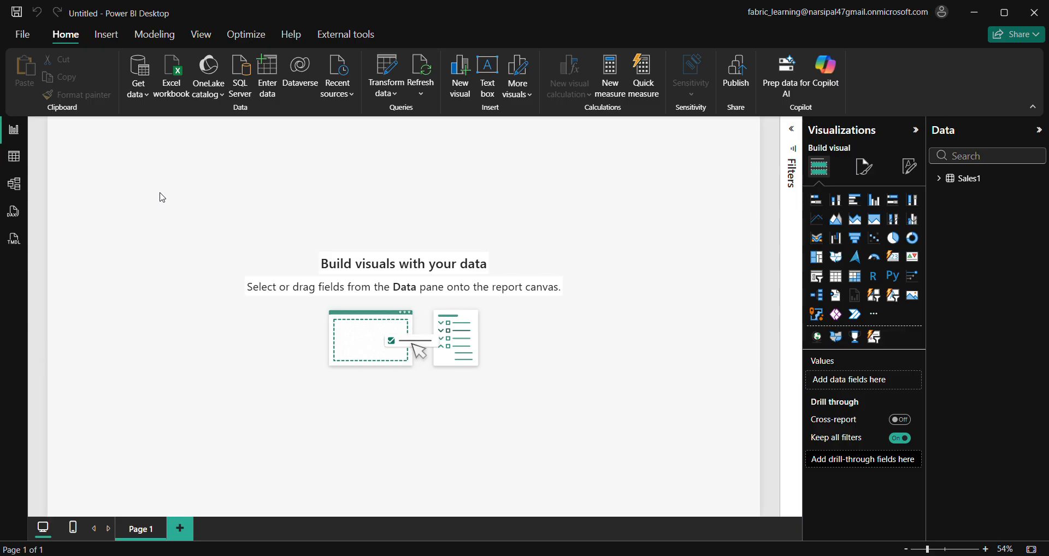
Step: Load the text file Sales_2026_01.txt from the PBI Learning folder into the report with the Text/CSV connector
left_click(146, 97)
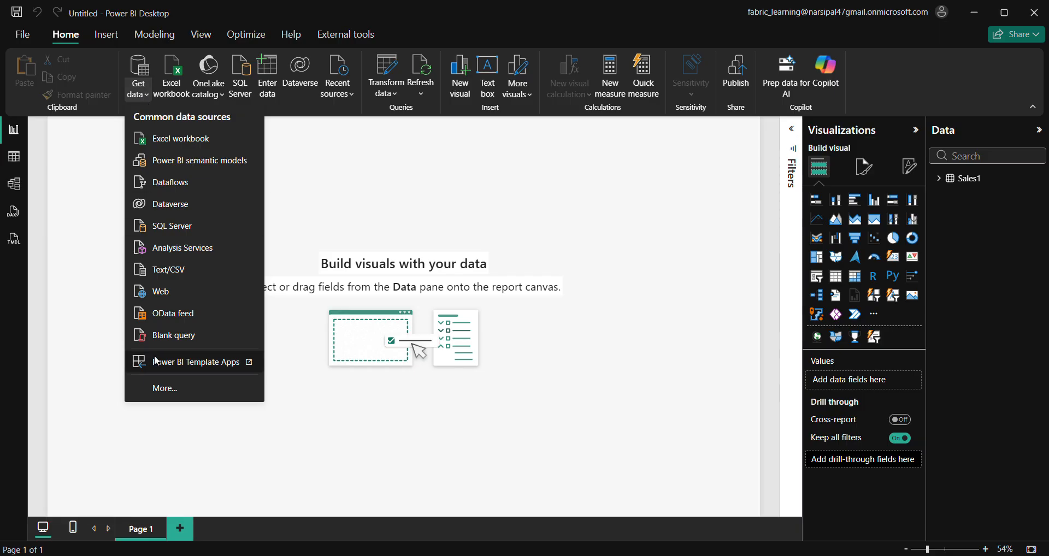
left_click(183, 269)
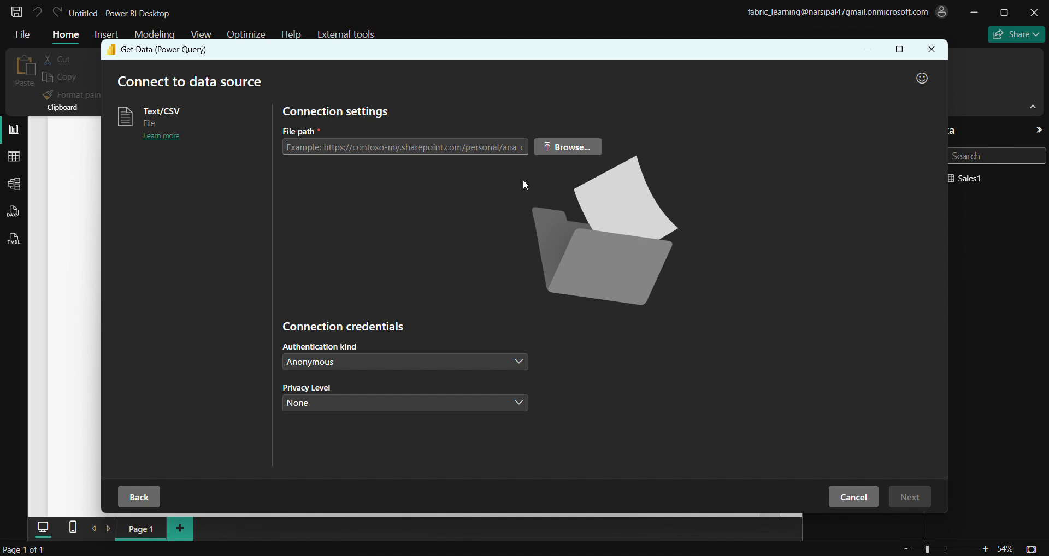
left_click(570, 149)
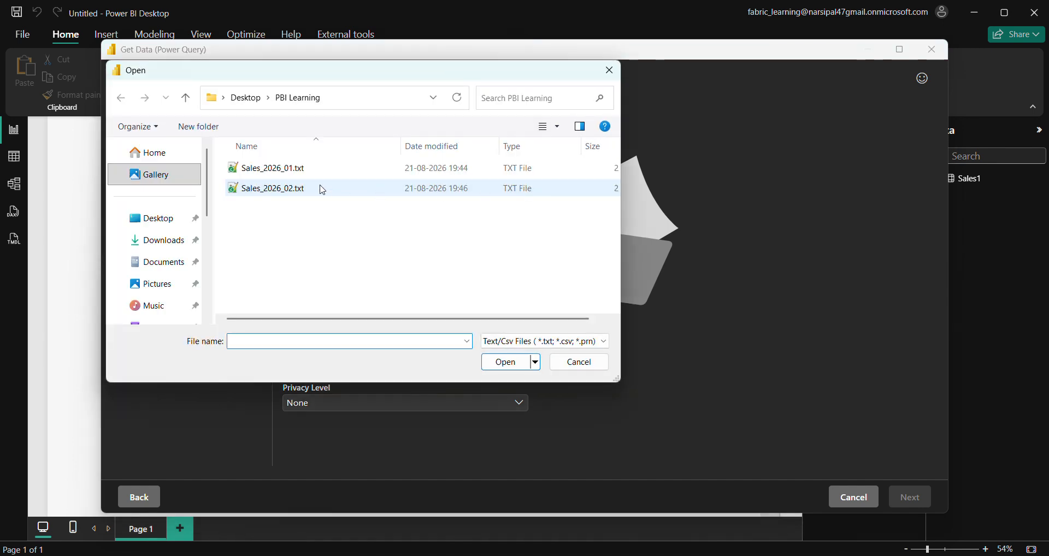
left_click(281, 175)
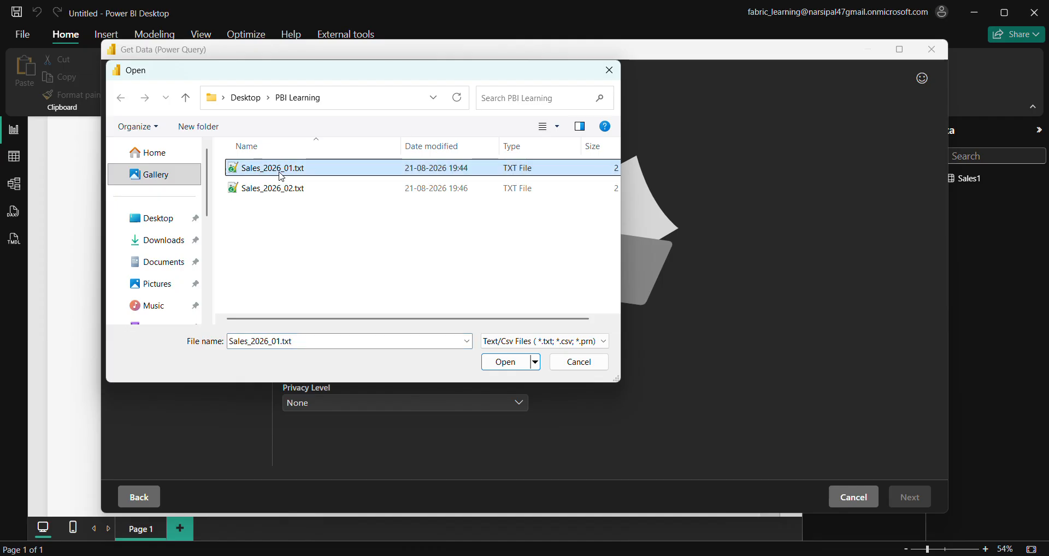
left_click(509, 362)
left_click(910, 497)
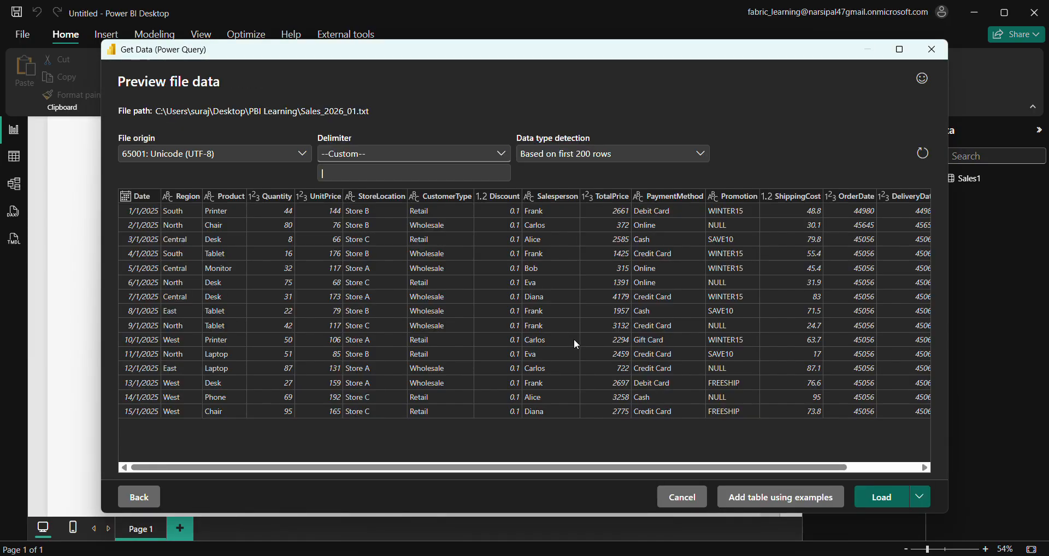
left_click(882, 497)
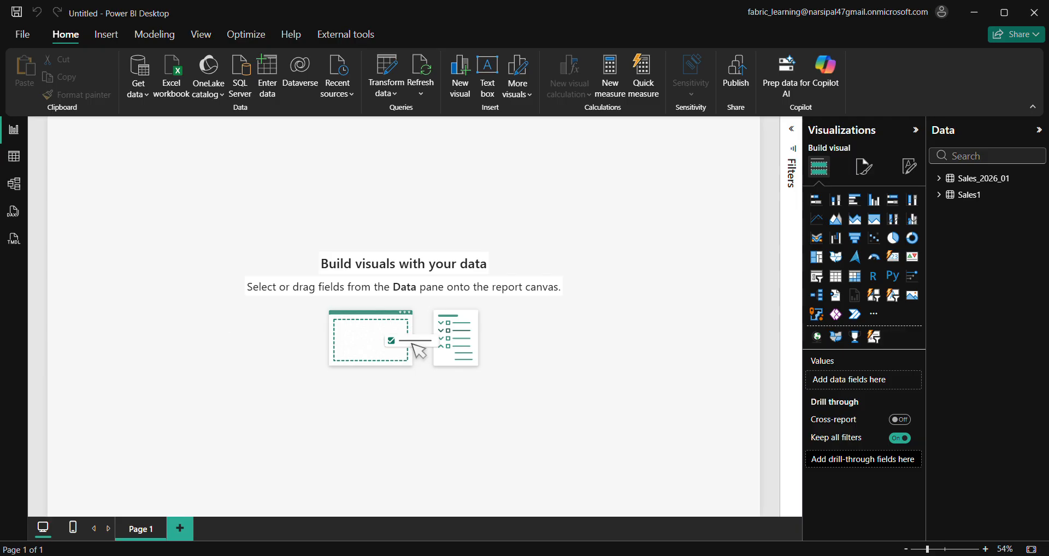
Step: Switch to SQL Server Management Studio 22
key("super")
type("sql")
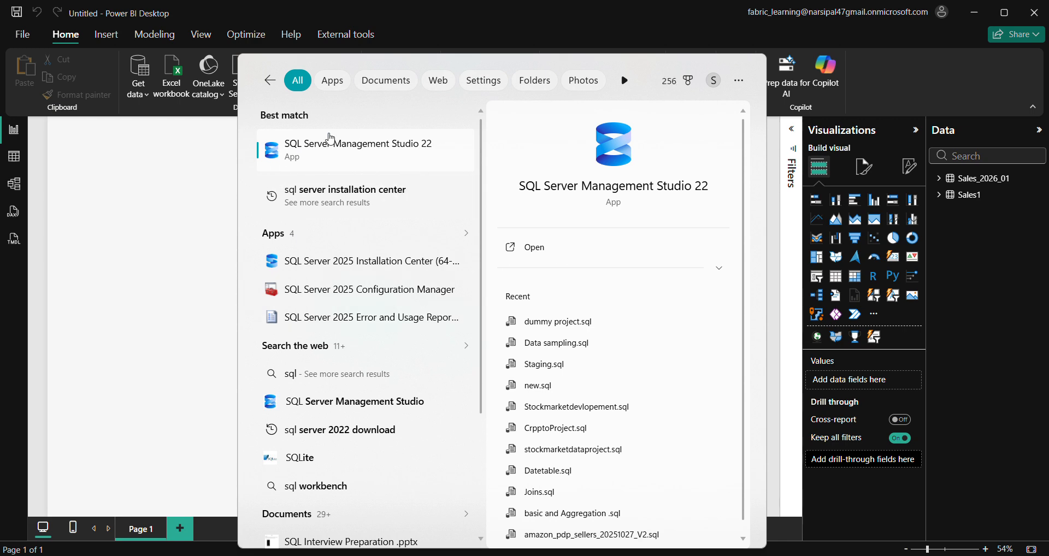
key("Return")
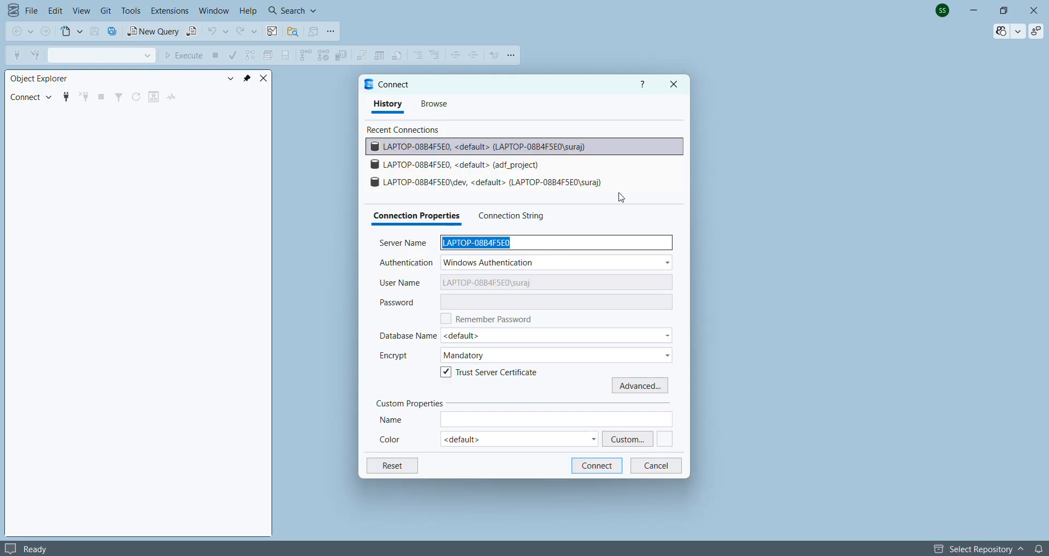
Step: Try to connect to the local server through the recent adf_project connection with SQL Server Authentication
left_click(500, 166)
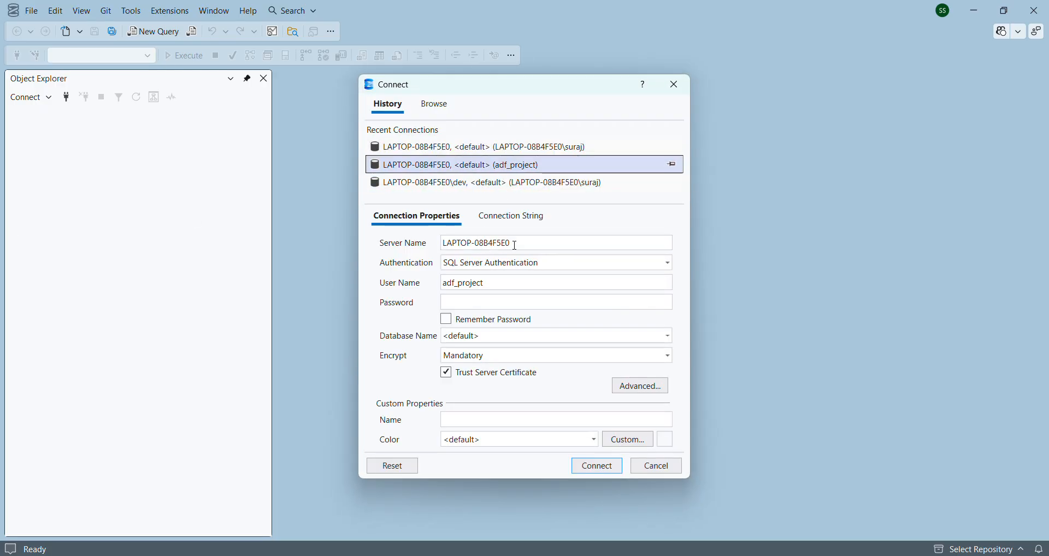
left_click(539, 264)
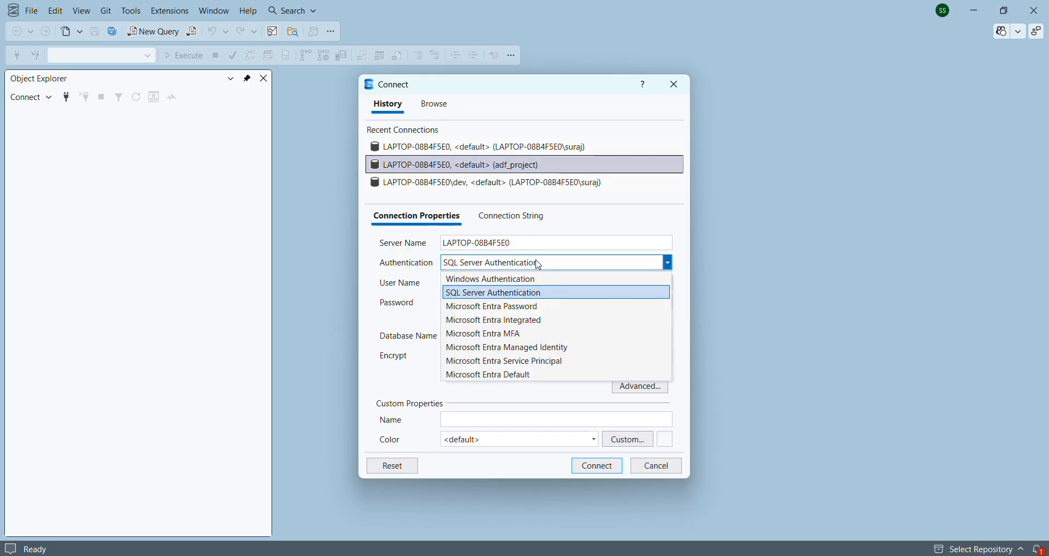
left_click(533, 293)
left_click(601, 473)
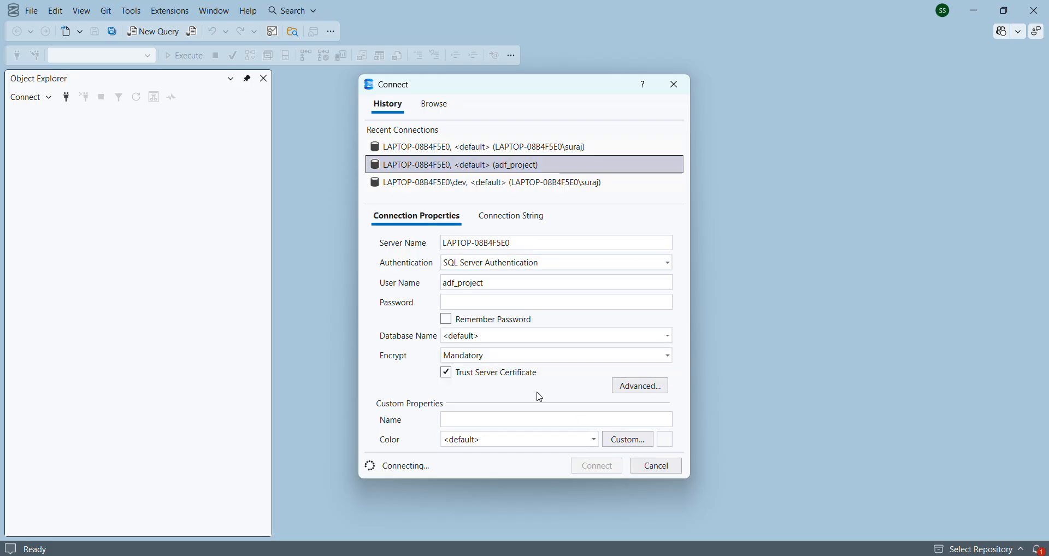
left_click(722, 319)
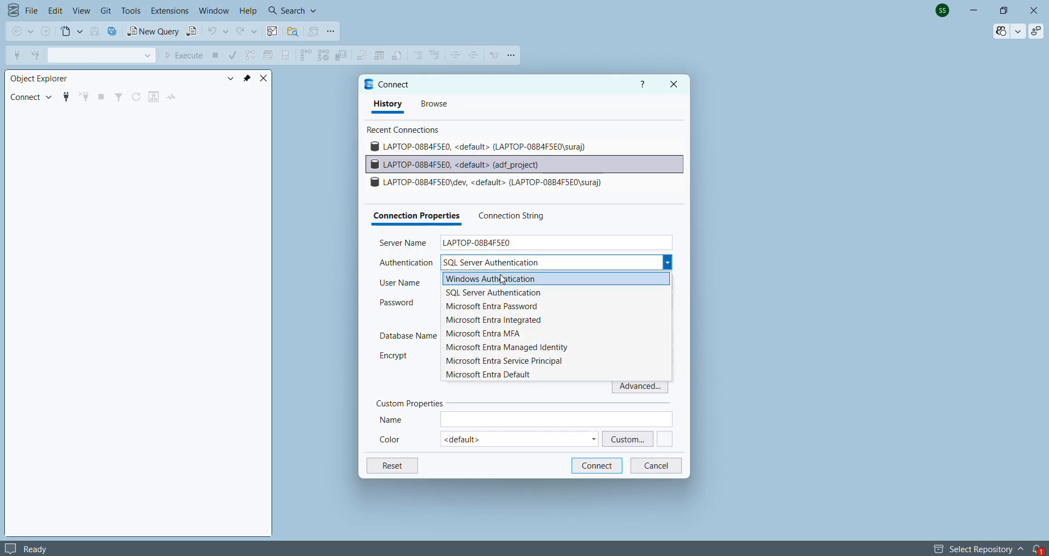
Step: Connect to the local server with Windows Authentication and expand its node in Object Explorer
left_click(513, 279)
left_click(600, 470)
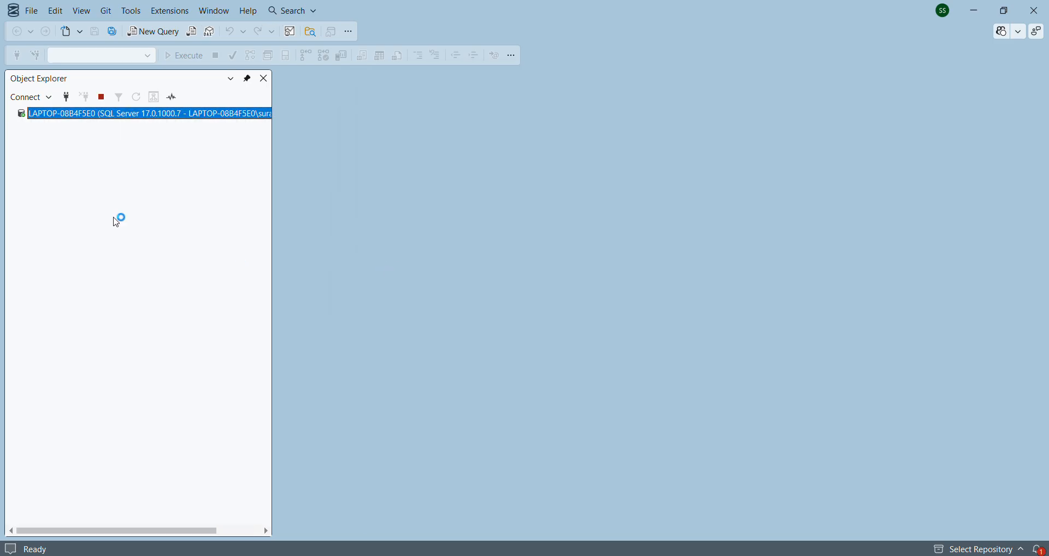
left_click(11, 115)
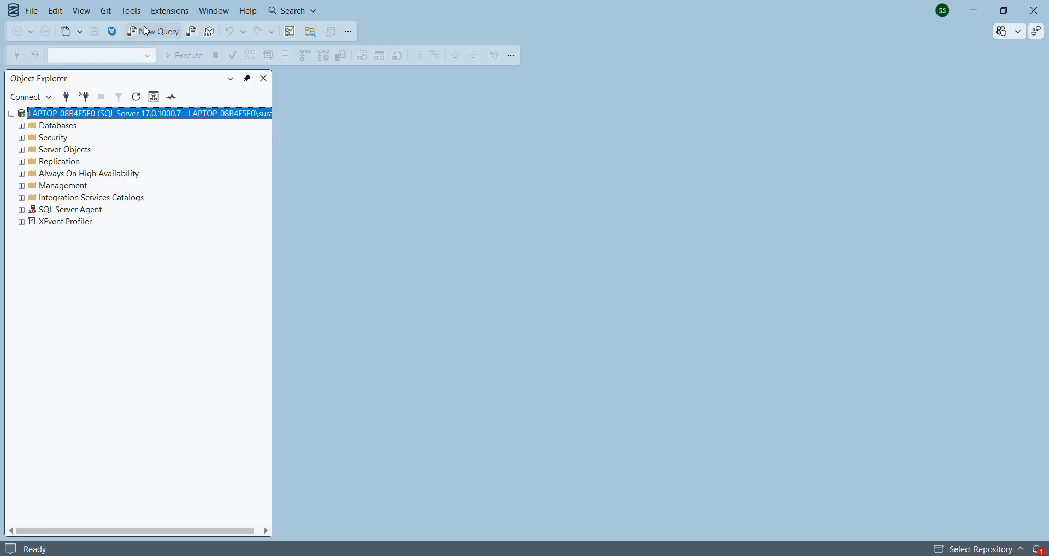
Step: Create a new query containing "use dev" and execute it to make dev the active database
key("ctrl+n")
type("use dev")
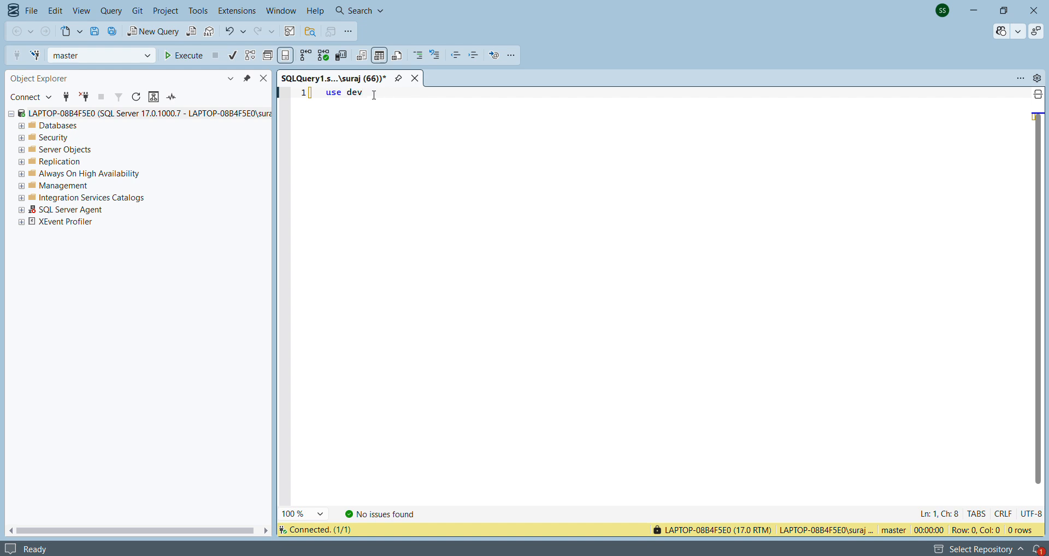
left_click_drag(375, 95, 324, 94)
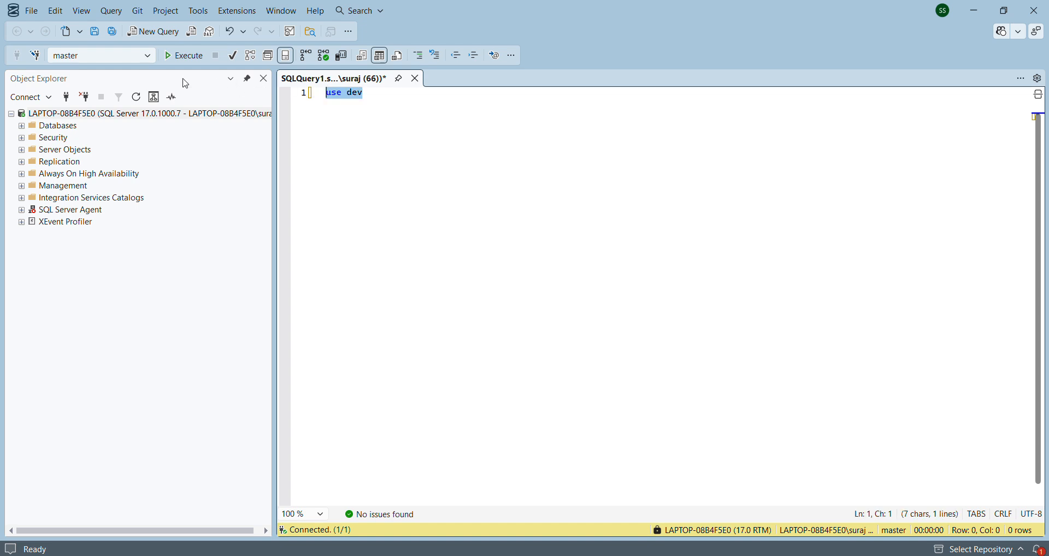
left_click(184, 55)
Step: Start a second statement on line 3 with "select * from" and no table name
left_click(382, 96)
key("Return")
key("Return")
type("select * from sys.tab")
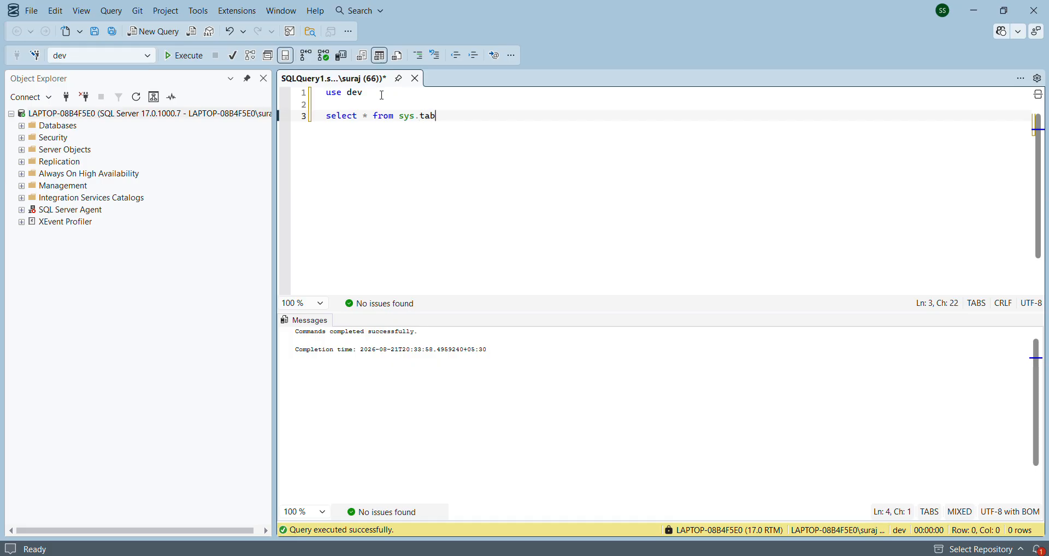
key("BackSpace")
key("BackSpace")
key("BackSpace")
key("BackSpace")
key("BackSpace")
key("BackSpace")
key("BackSpace")
Step: List the tables of the dev database in Object Explorer to find the sales table
left_click(22, 126)
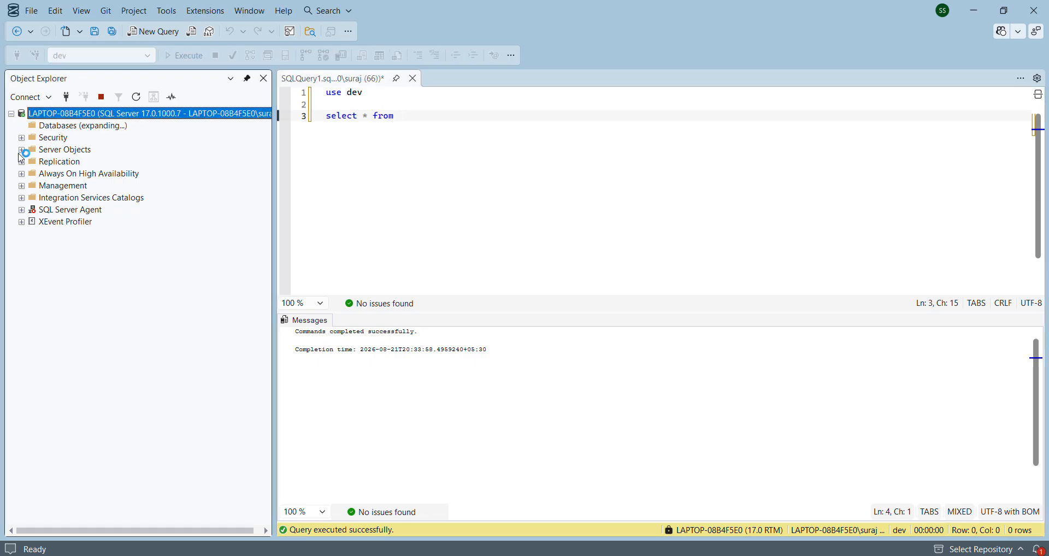
left_click(32, 174)
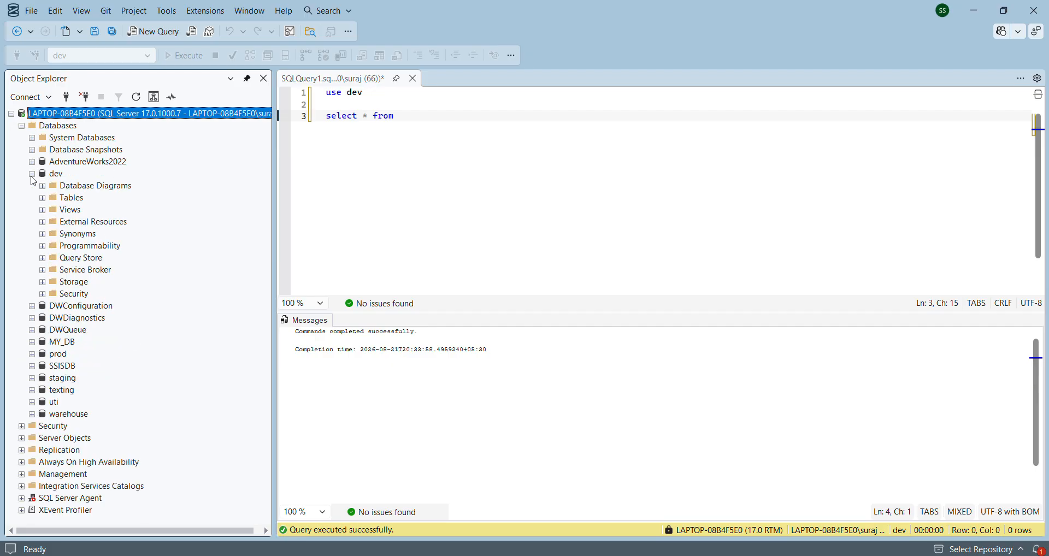
left_click(42, 198)
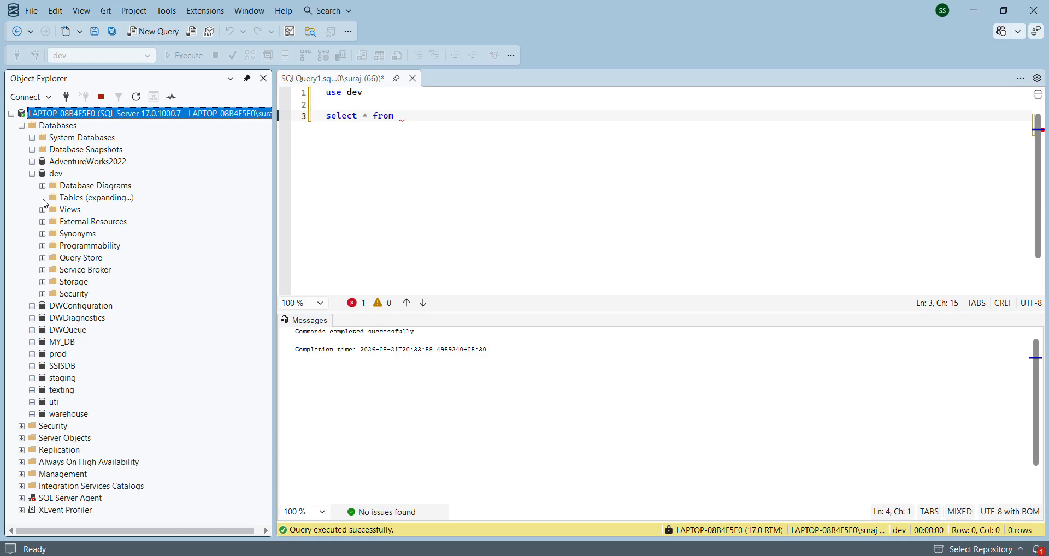
Step: Complete the statement as "select * from sales" and execute only that line
left_click(417, 116)
type("s")
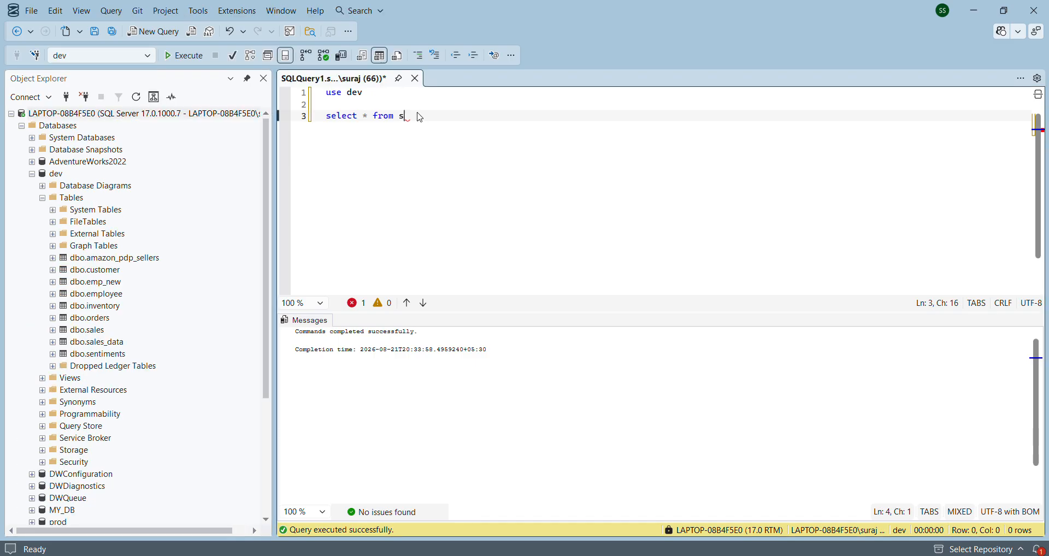
type("ales")
left_click_drag(430, 118, 326, 117)
key("F5")
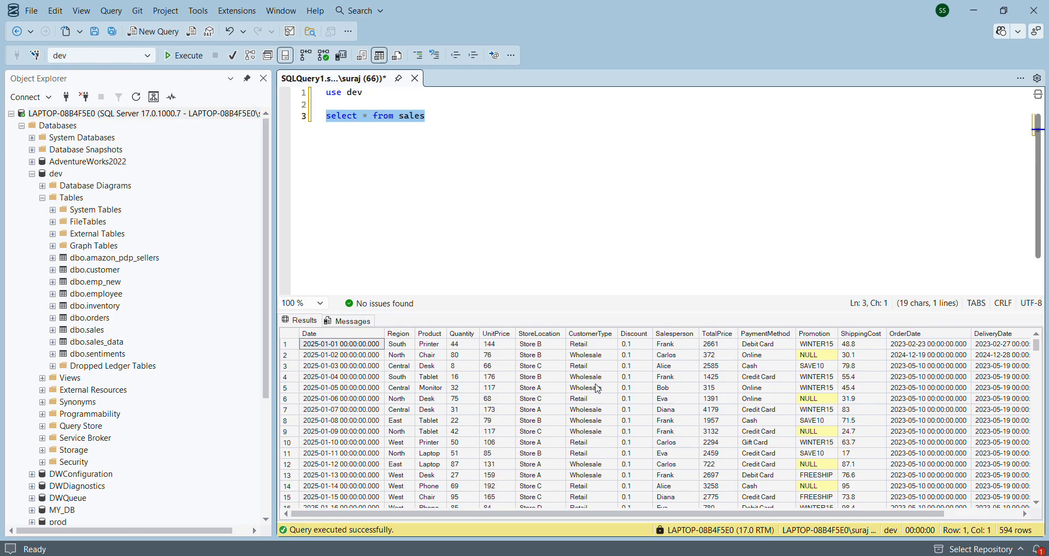
Step: Switch to the untitled Power BI Desktop report, search the data sources for sql server and open the SQL Server database connector
mouse_move(644, 555)
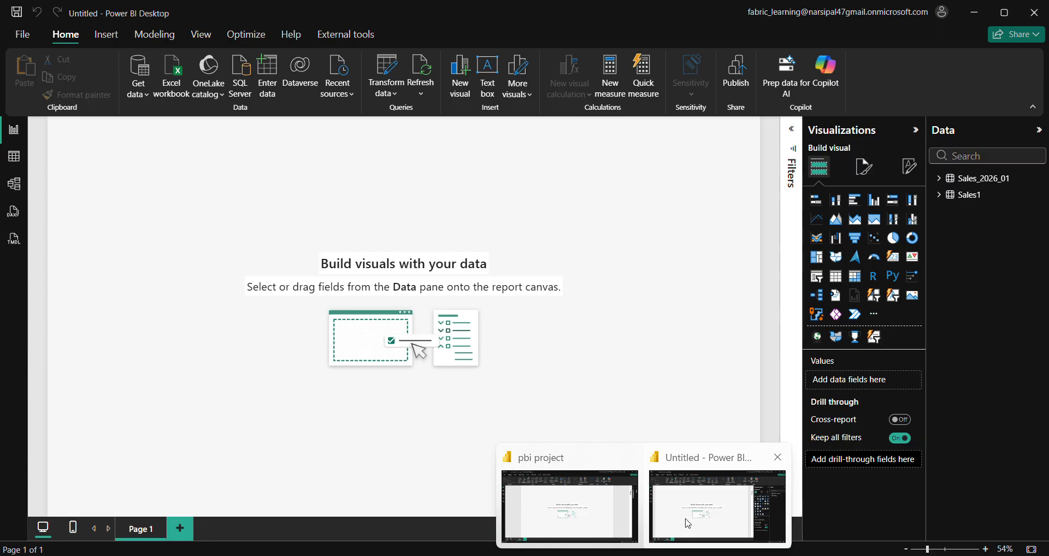
left_click(684, 522)
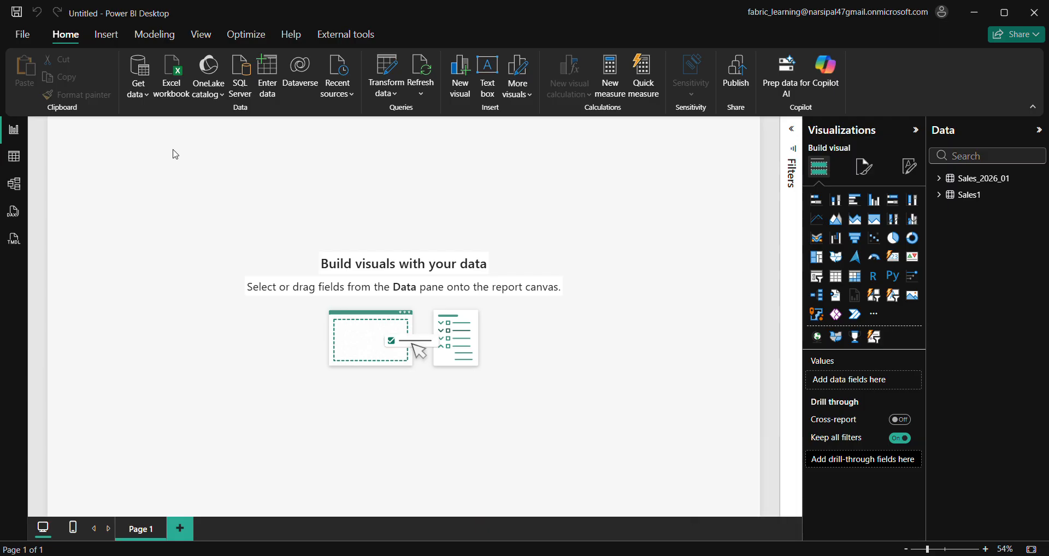
left_click(142, 104)
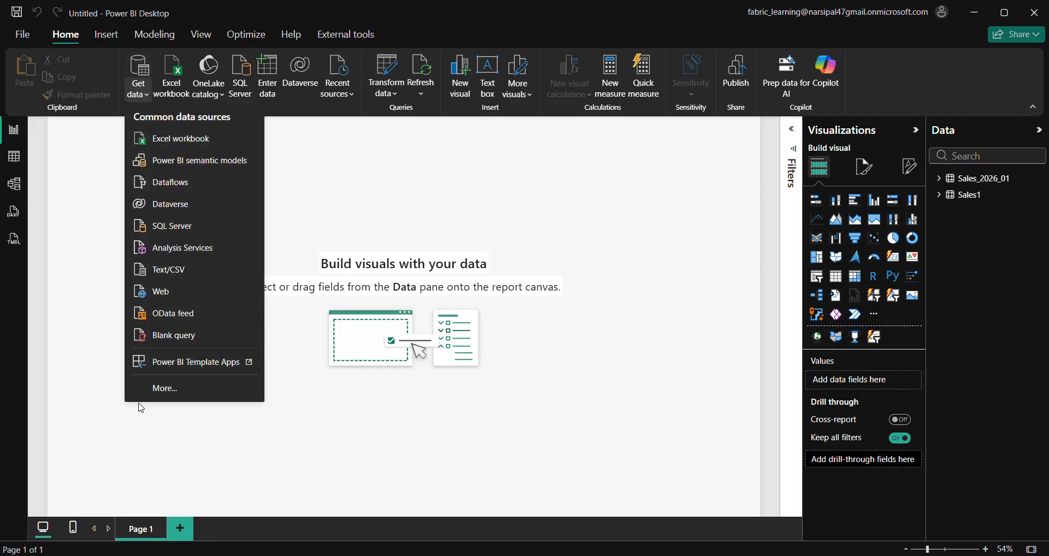
left_click(174, 395)
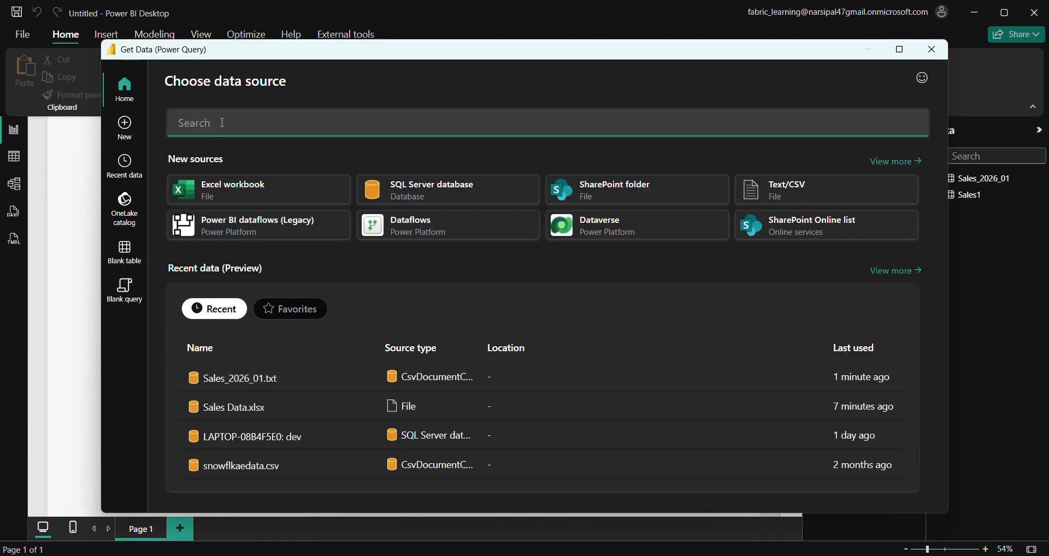
type("sql server")
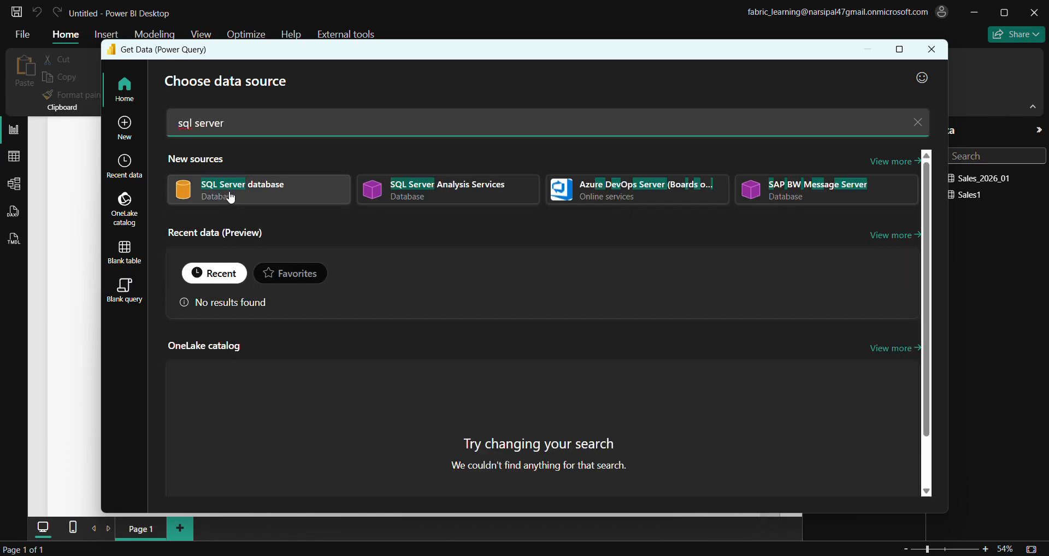
left_click(231, 197)
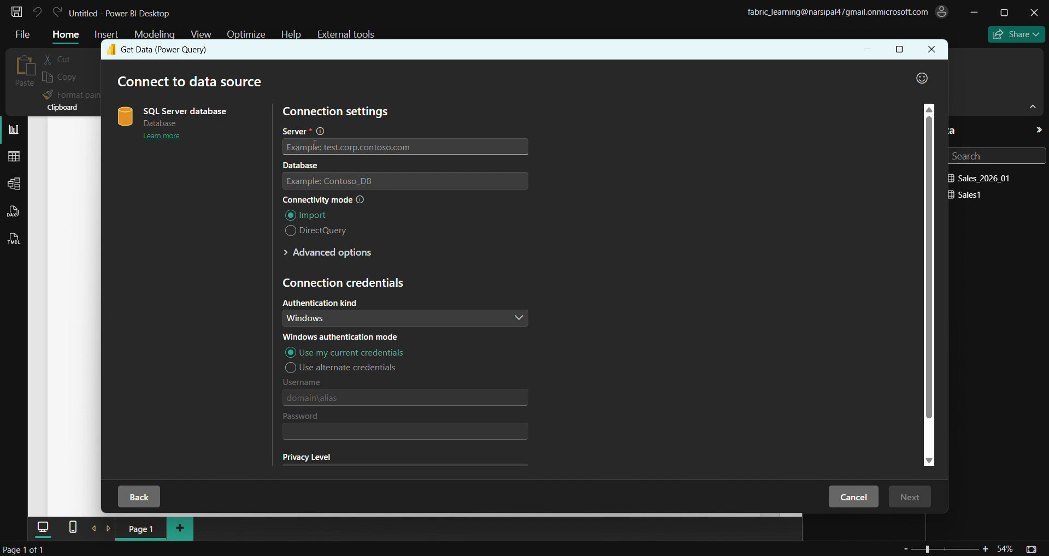
Step: Switch to SQL Server Management Studio, open a server connection dialog and copy the server name LAPTOP-08B4F5E0
key("alt+Tab")
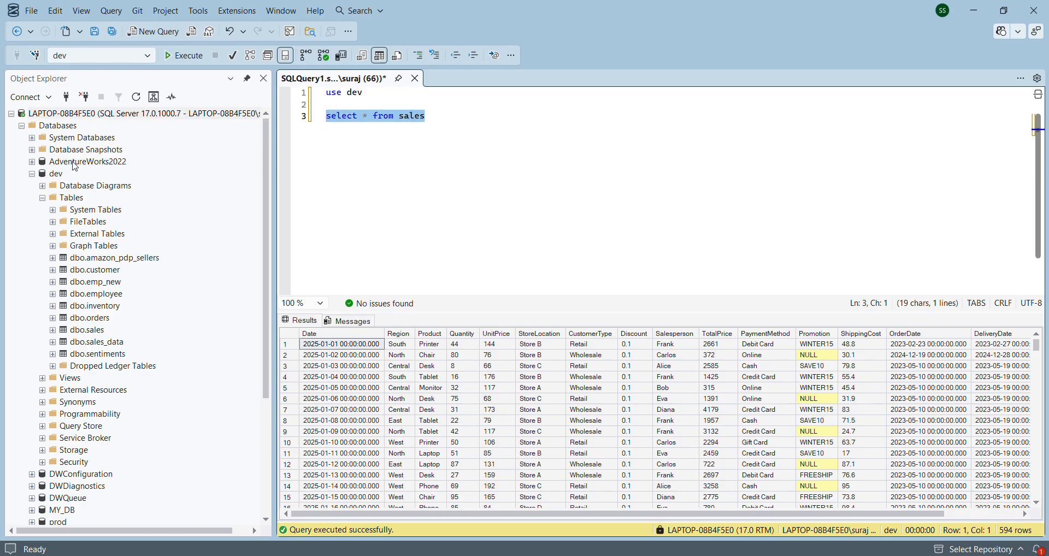
left_click(57, 176)
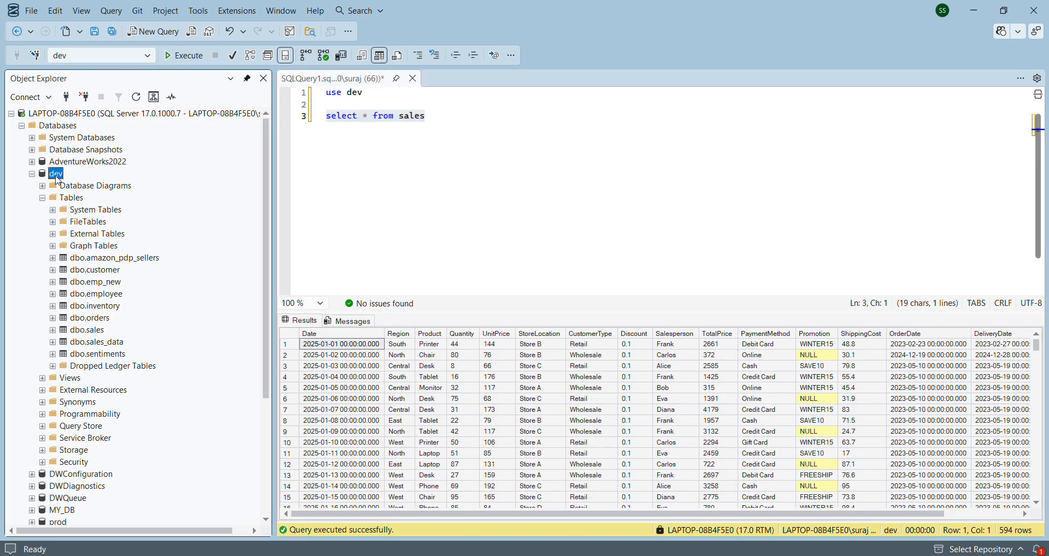
right_click(57, 176)
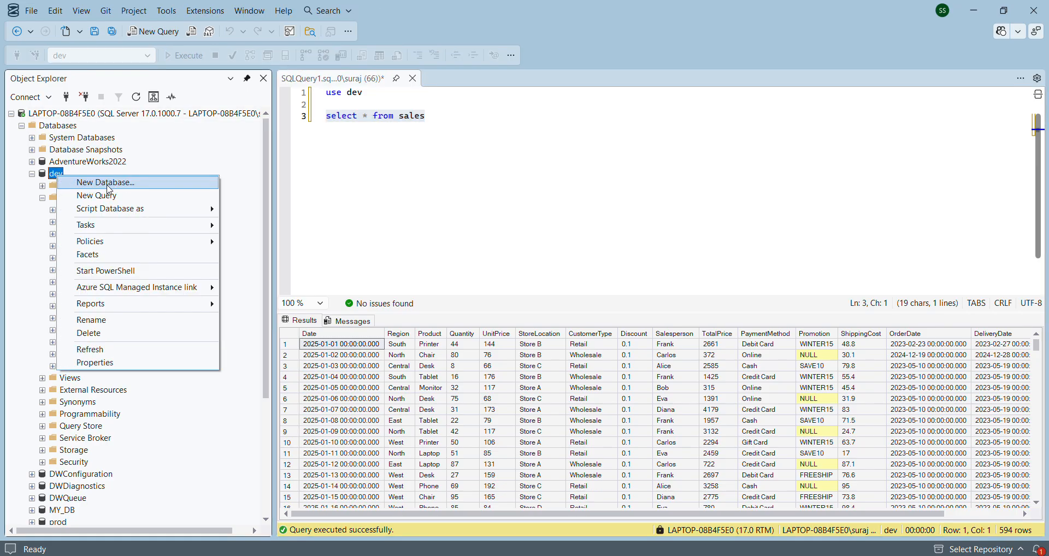
left_click(55, 115)
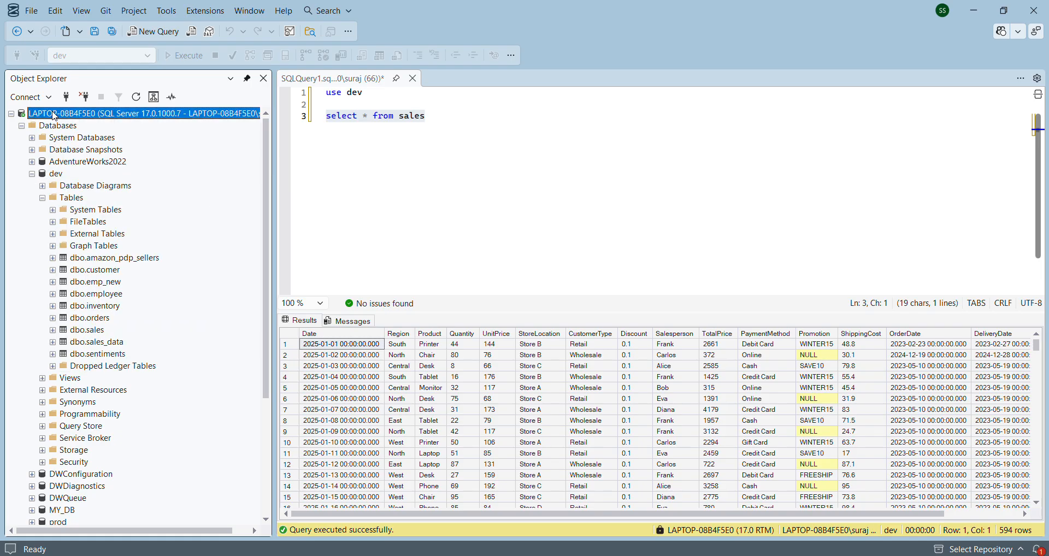
right_click(55, 116)
left_click(82, 118)
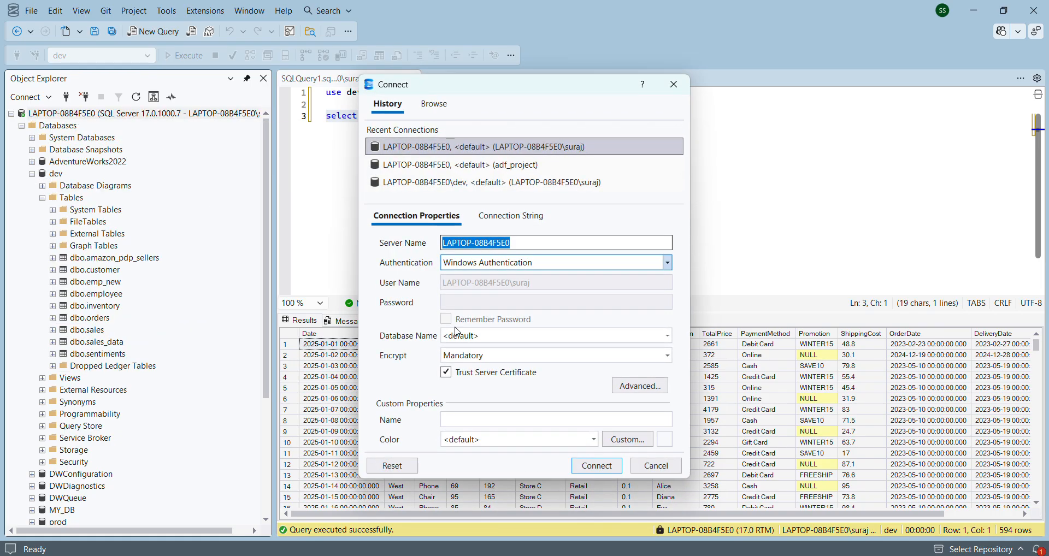
left_click_drag(536, 243, 435, 244)
key("ctrl+c")
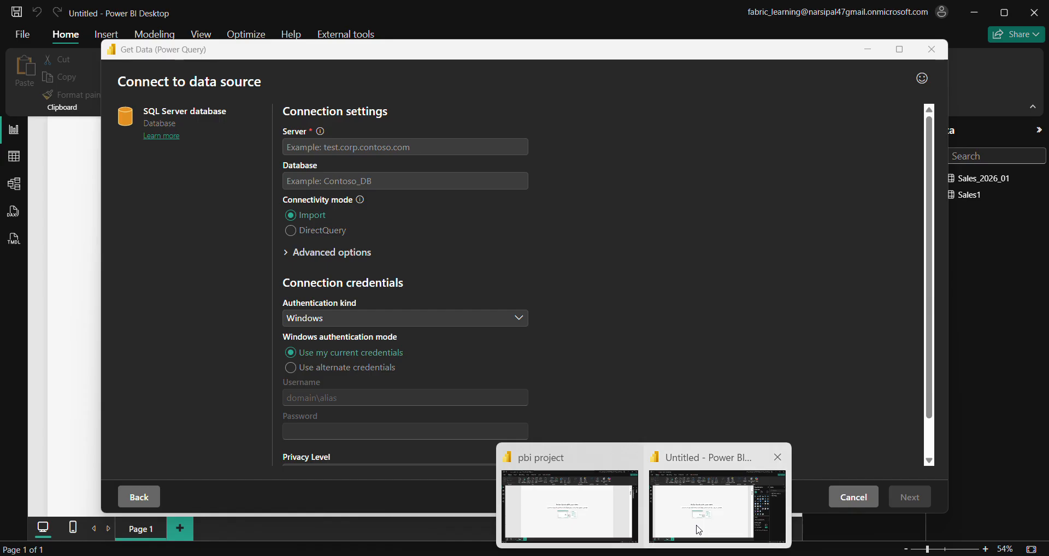
Step: Return to the untitled Power BI Desktop report, paste LAPTOP-08B4F5E0 as the server and enter dev as the database
left_click(700, 519)
key("ctrl+v")
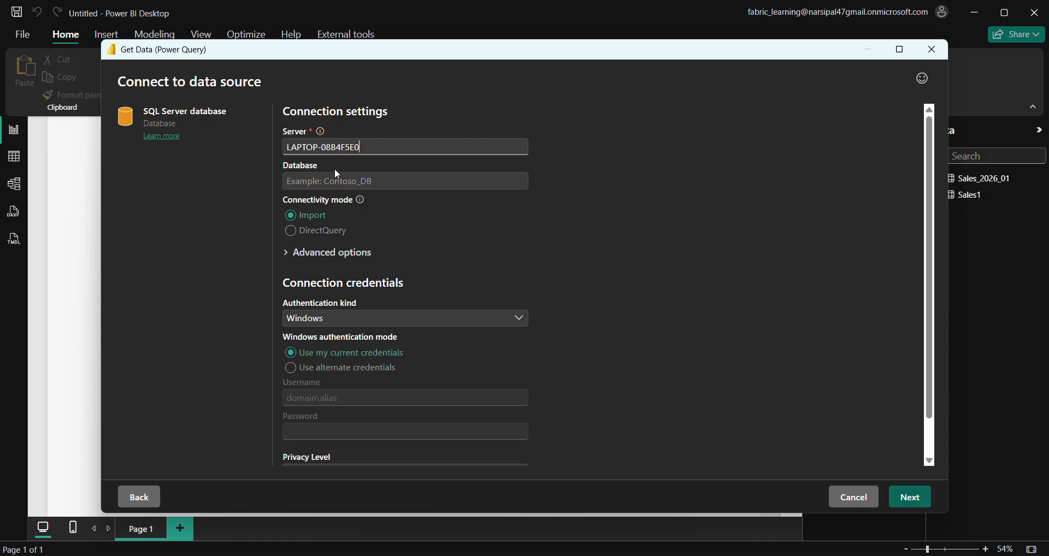
left_click(325, 186)
type("dev")
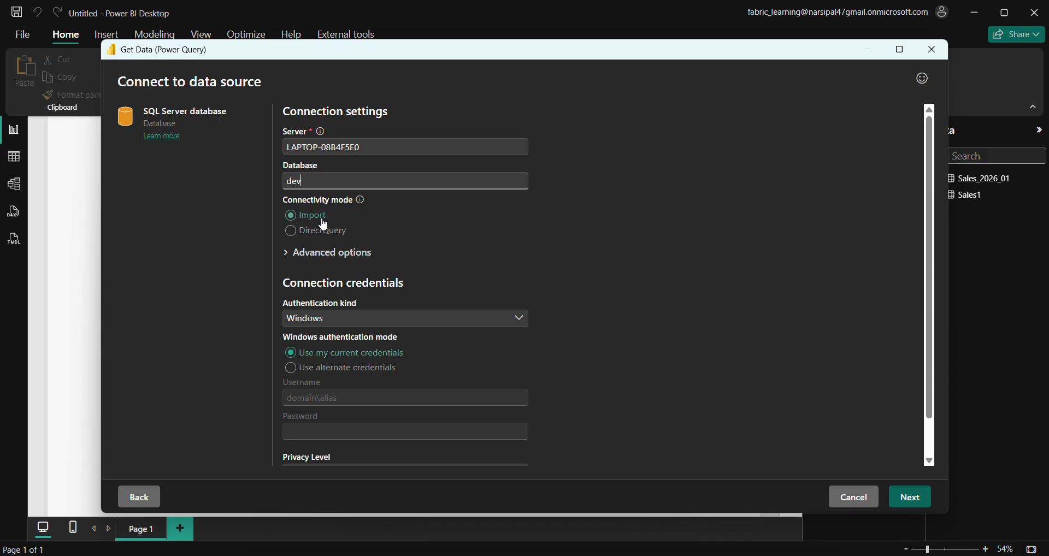
Step: Connect to the database, select the sales table and load it into the report
left_click(911, 498)
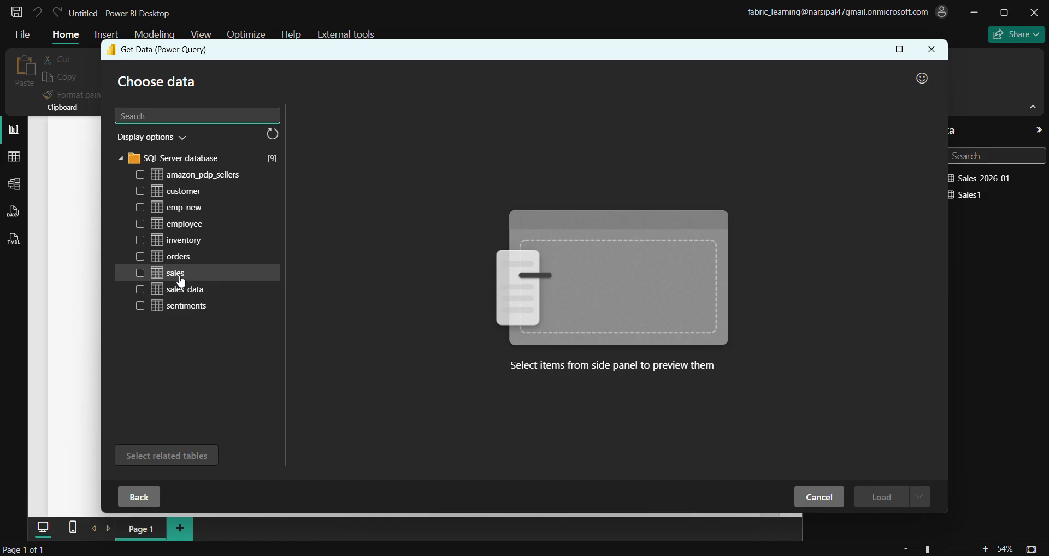
left_click(141, 277)
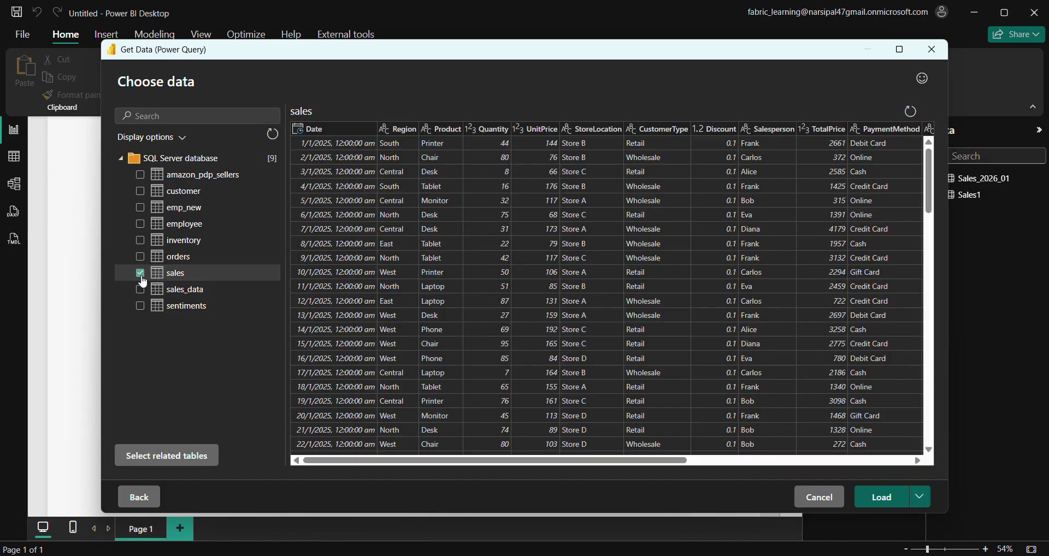
left_click(886, 499)
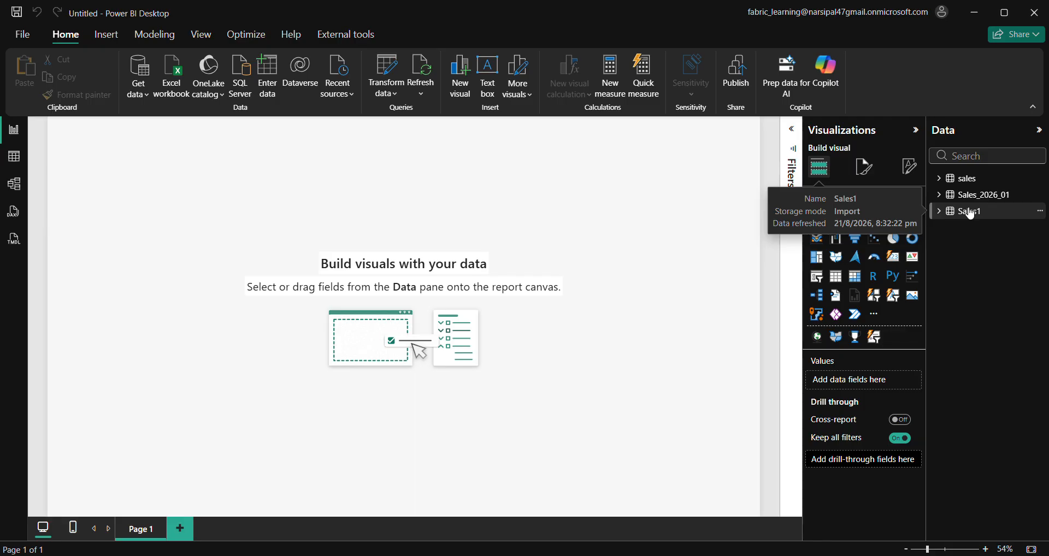
Step: Examine the rows of the Sales1, Sales_2026_01 and sales tables in Table view
left_click(19, 163)
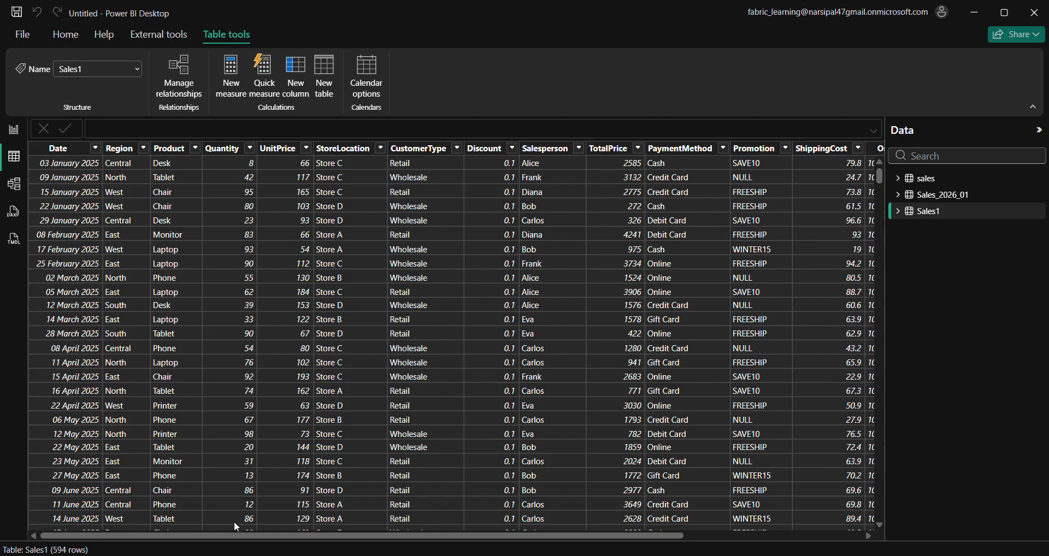
left_click_drag(266, 540, 159, 534)
left_click(88, 200)
left_click(898, 211)
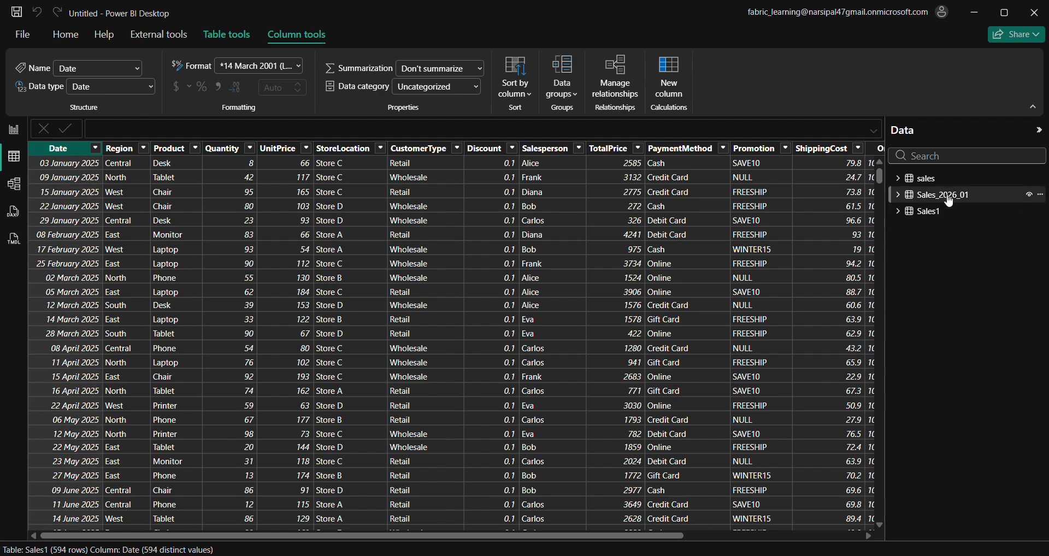
left_click(945, 196)
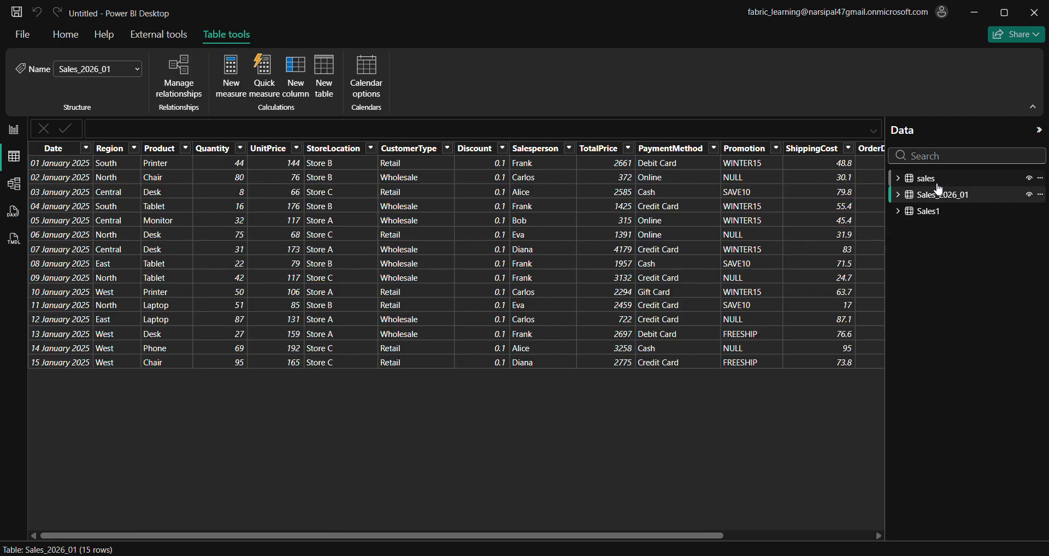
left_click(939, 183)
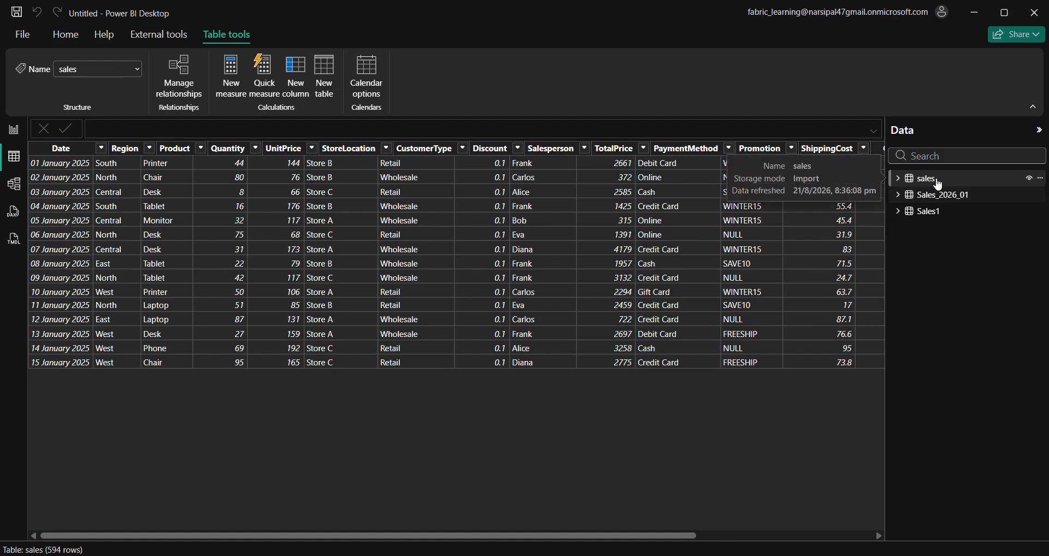
mouse_move(295, 538)
left_mouse_down()
mouse_move(492, 538)
mouse_move(290, 538)
left_mouse_up()
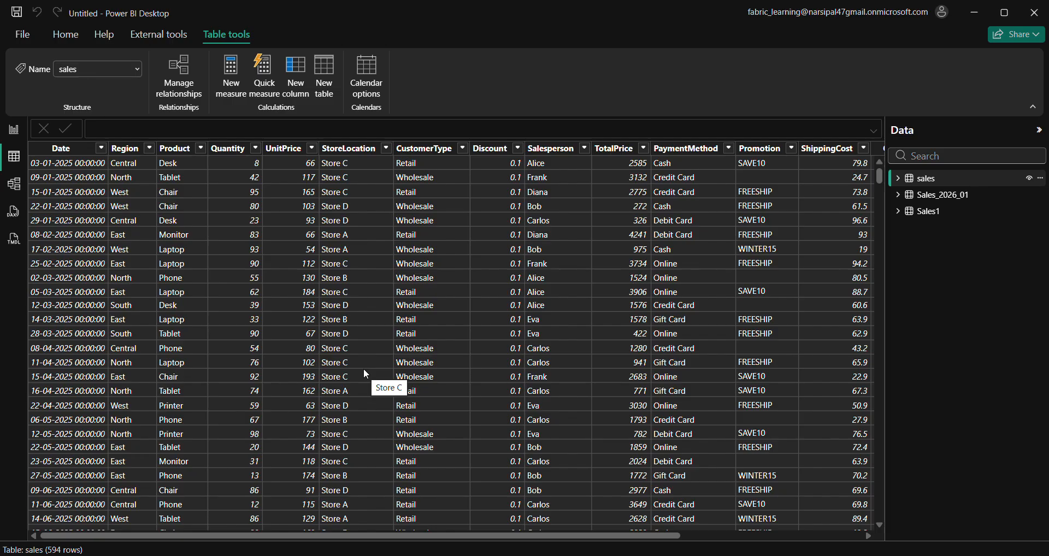
left_click_drag(413, 537, 251, 546)
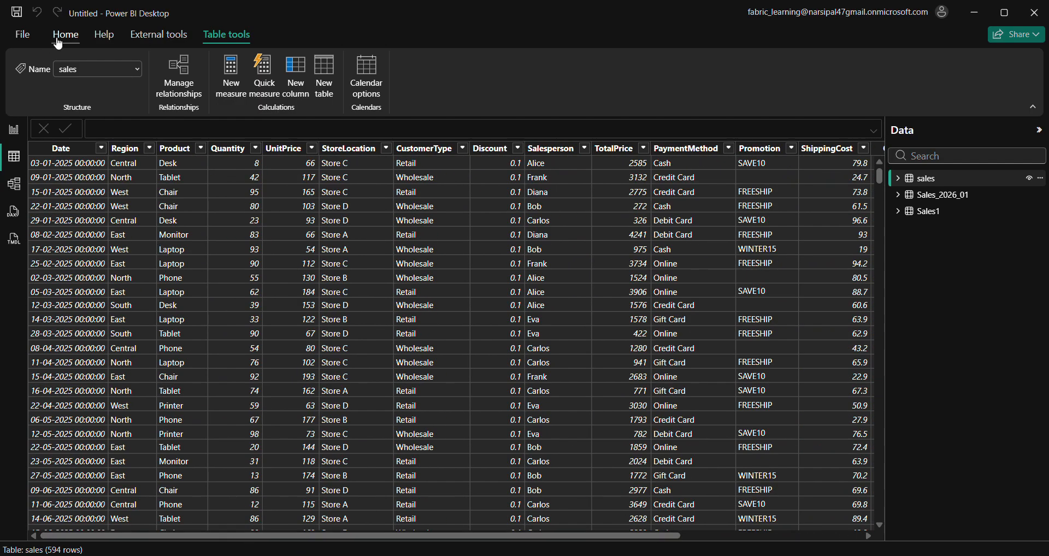
Step: Select the Product column of the sales table and copy it
left_click(60, 40)
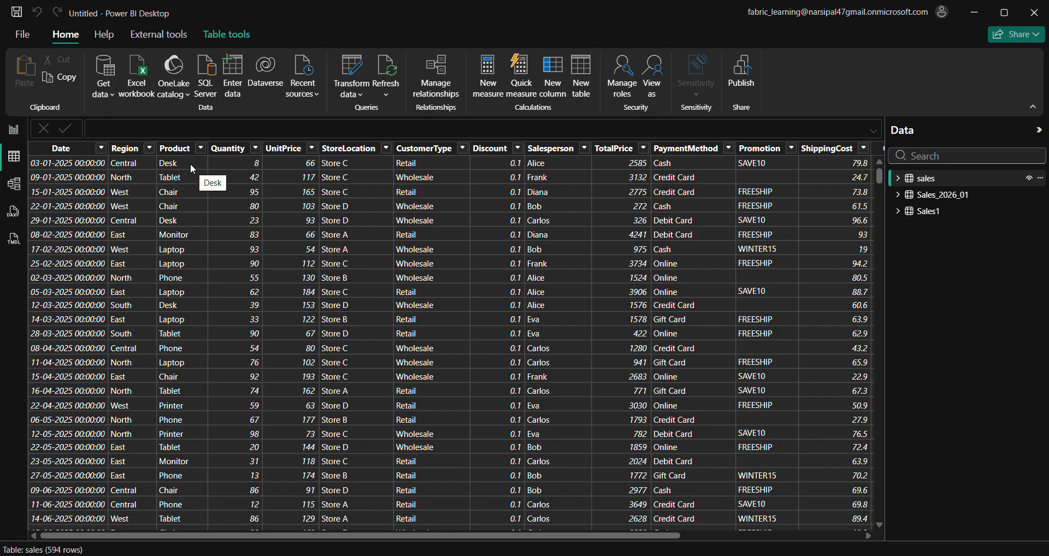
left_click(175, 162)
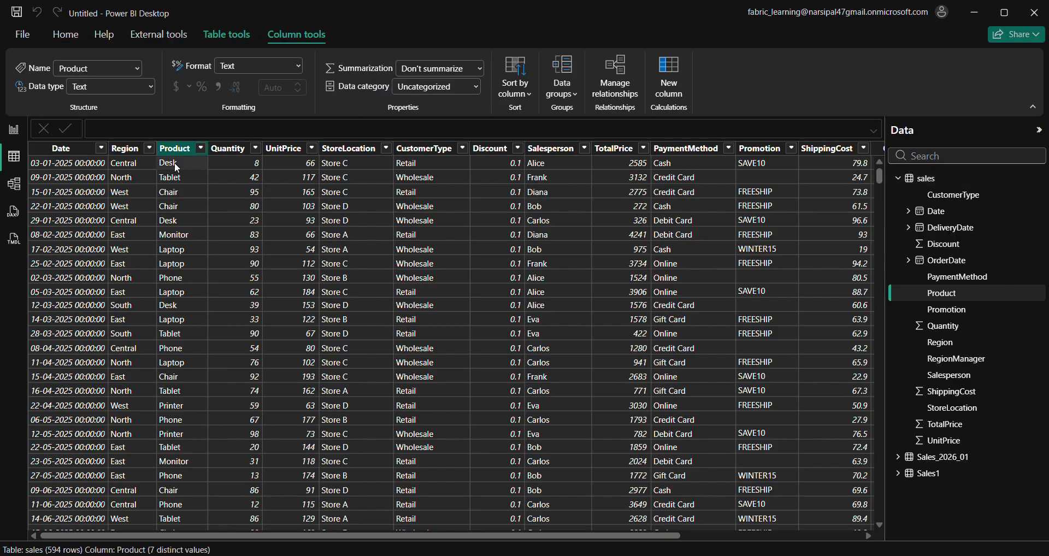
left_click(64, 36)
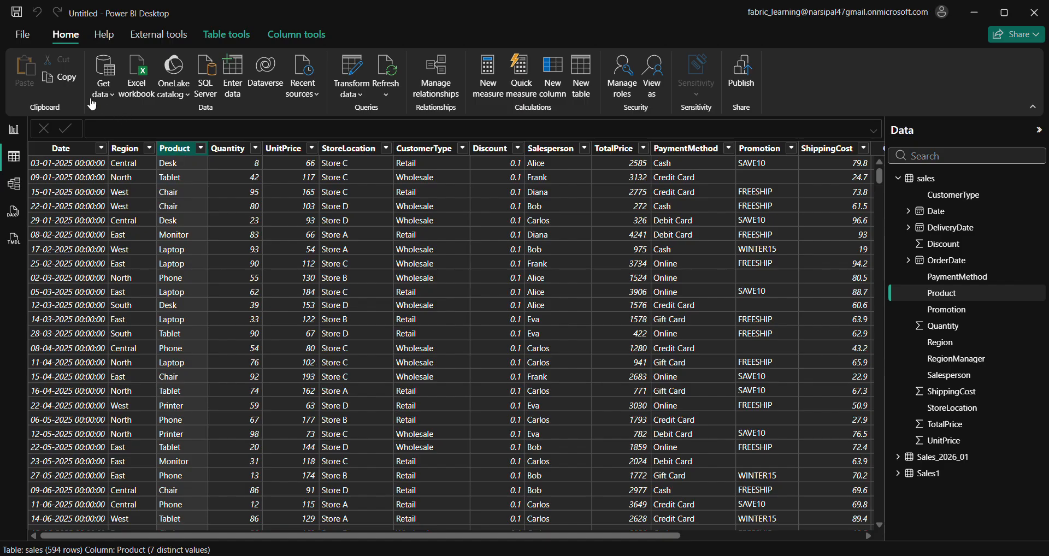
left_click(61, 82)
Step: Start Excel, create a blank workbook and paste the copied Product column at cell A1
key("super")
type("excel")
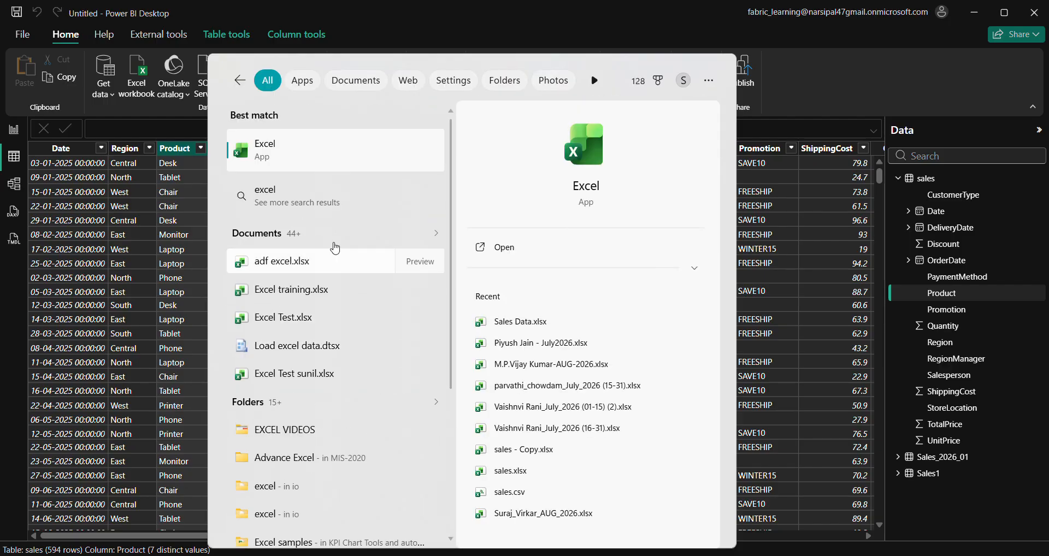
left_click(285, 156)
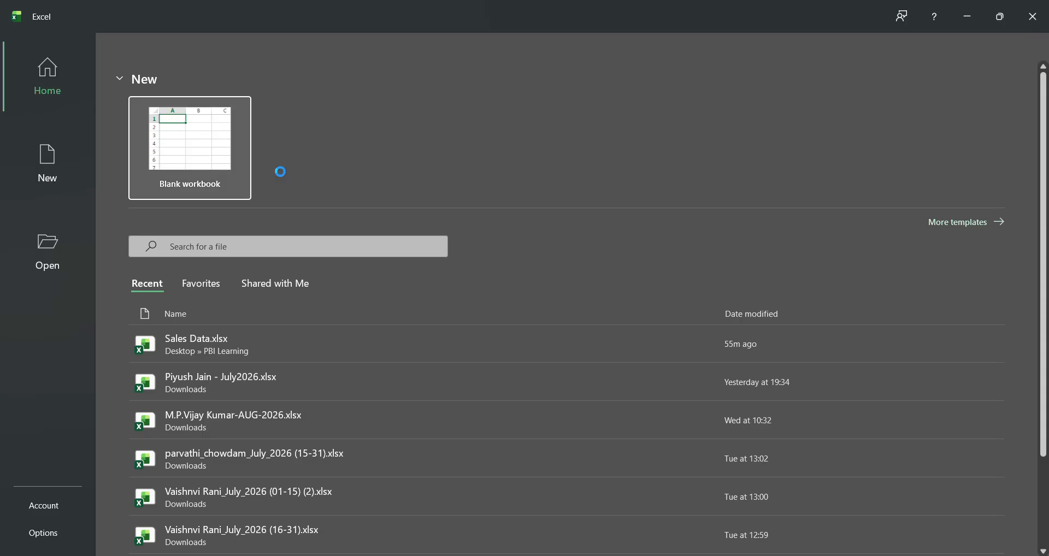
left_click(150, 158)
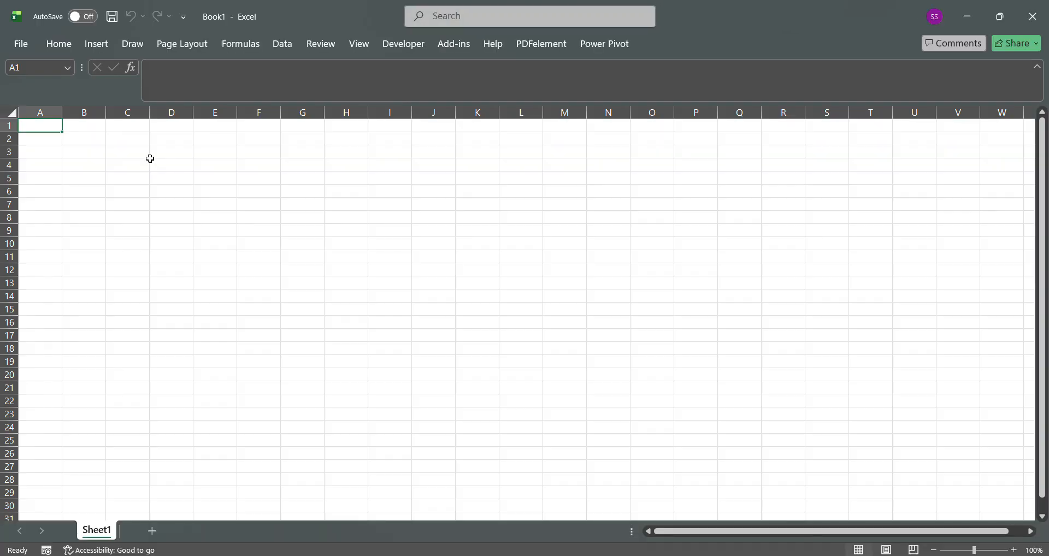
key("ctrl+v")
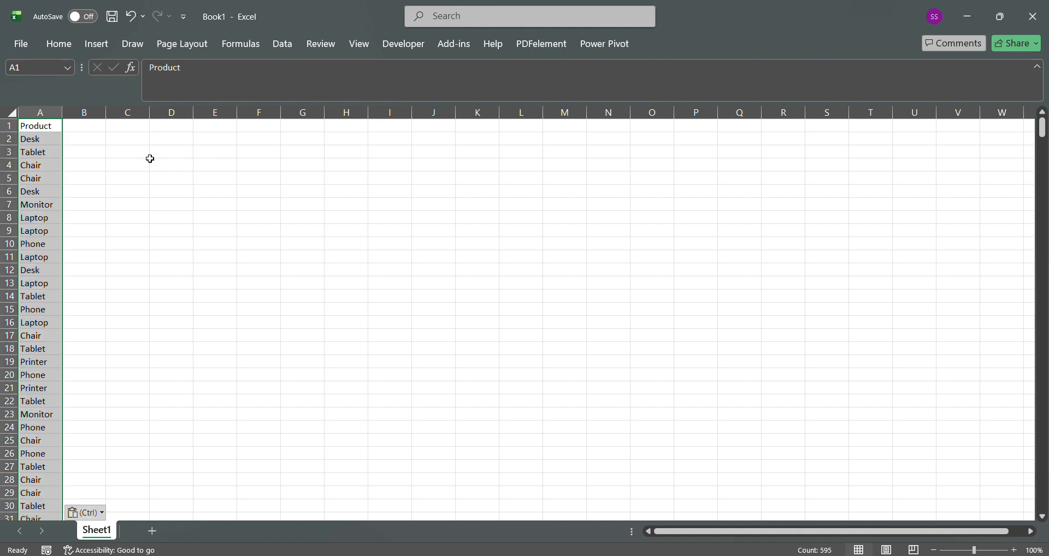
Step: Make the Product header in cell A1 bold
key("Return")
key("ctrl+Home")
key("ctrl+b")
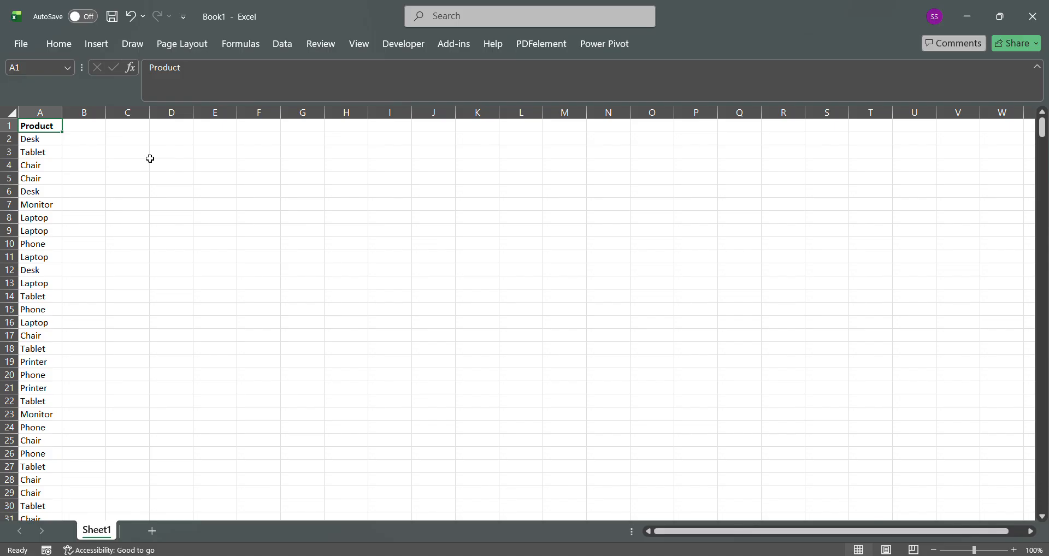
Step: Switch back to Power BI Desktop and review the common data sources and the OneLake catalog options
key("alt+Tab")
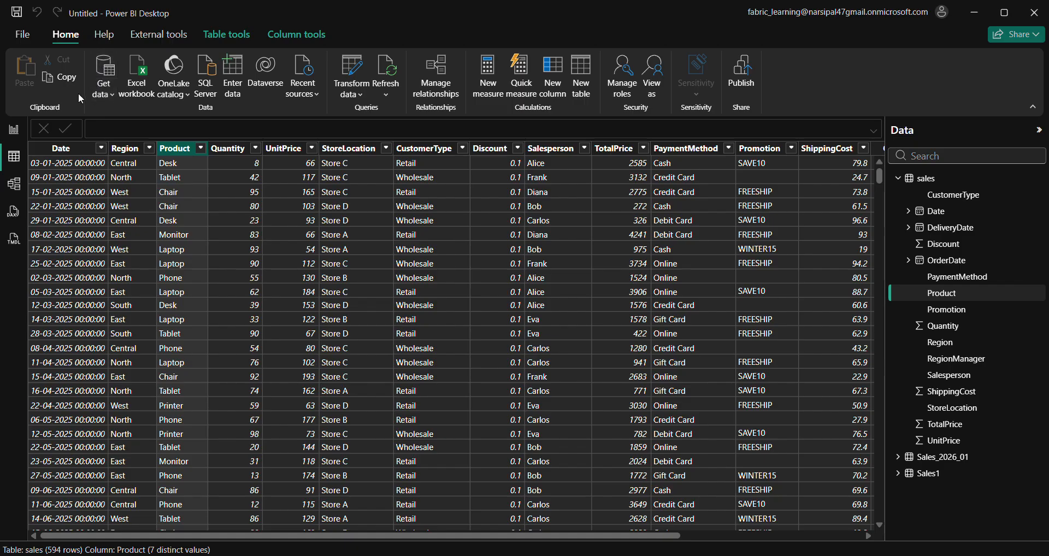
left_click(108, 102)
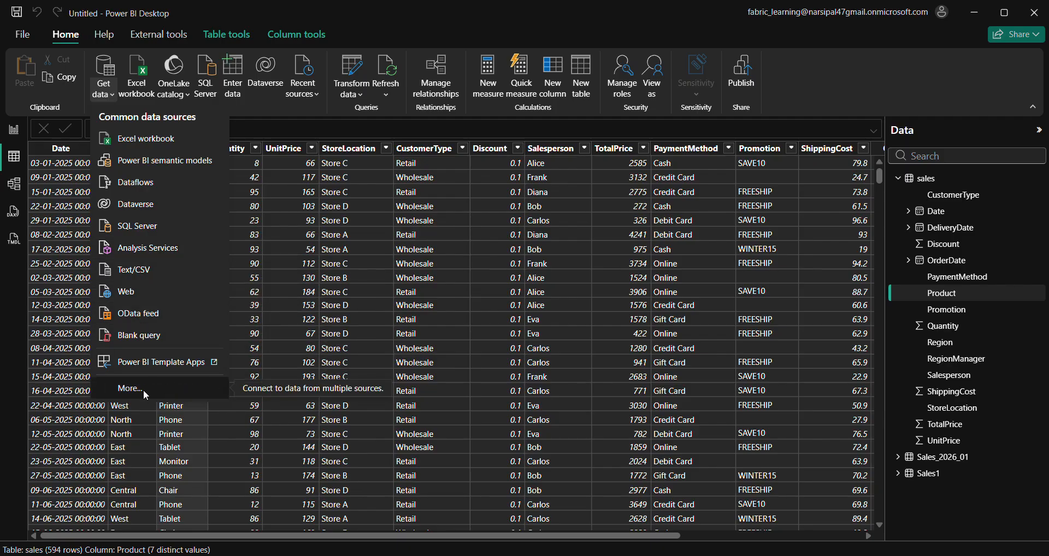
left_click(111, 101)
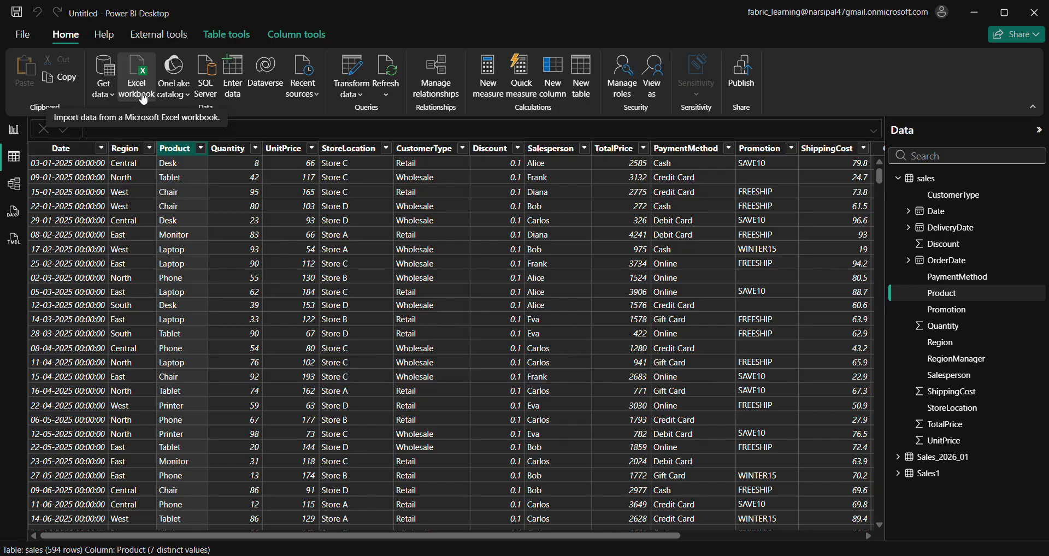
left_click(114, 103)
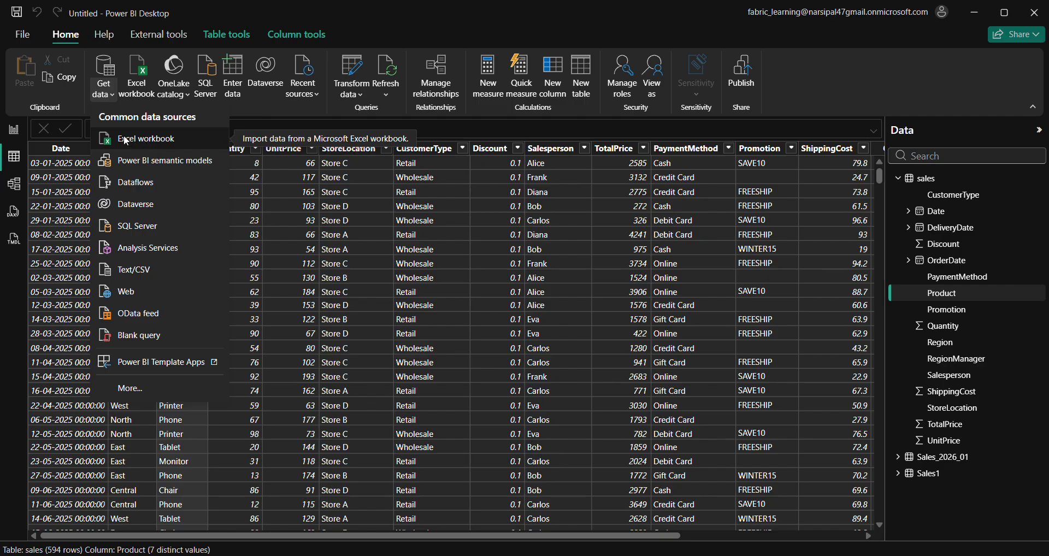
left_click(188, 104)
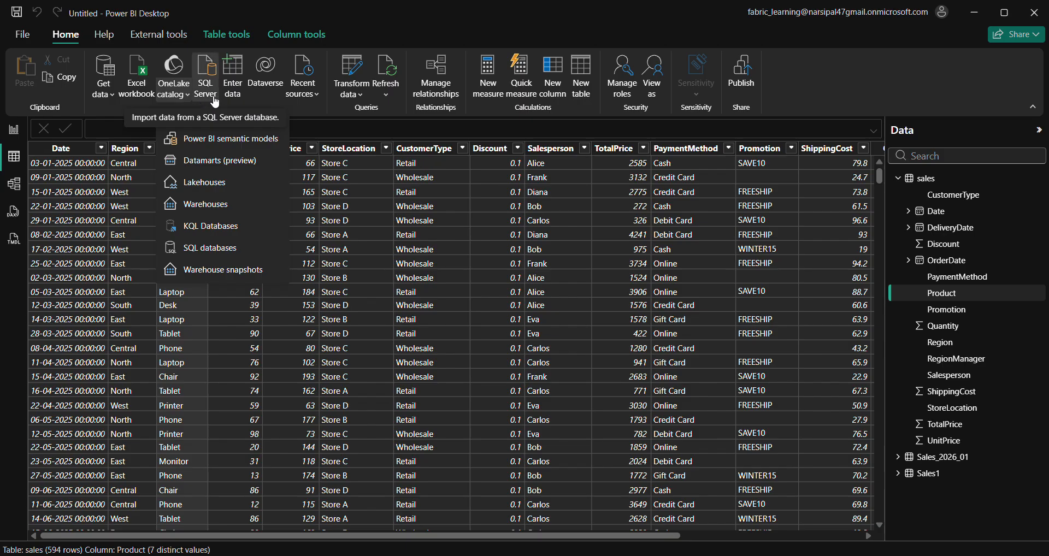
left_click(106, 102)
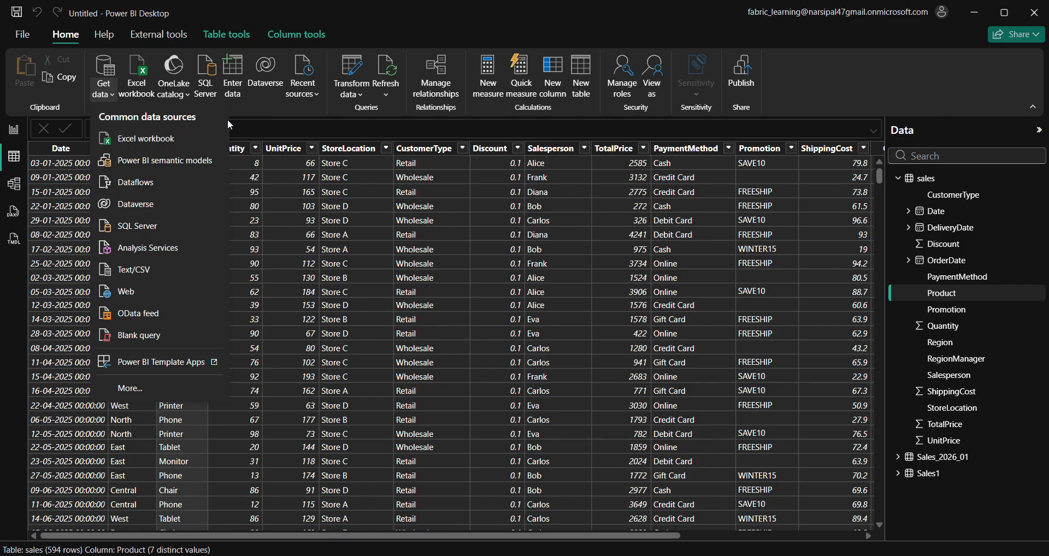
left_click(264, 107)
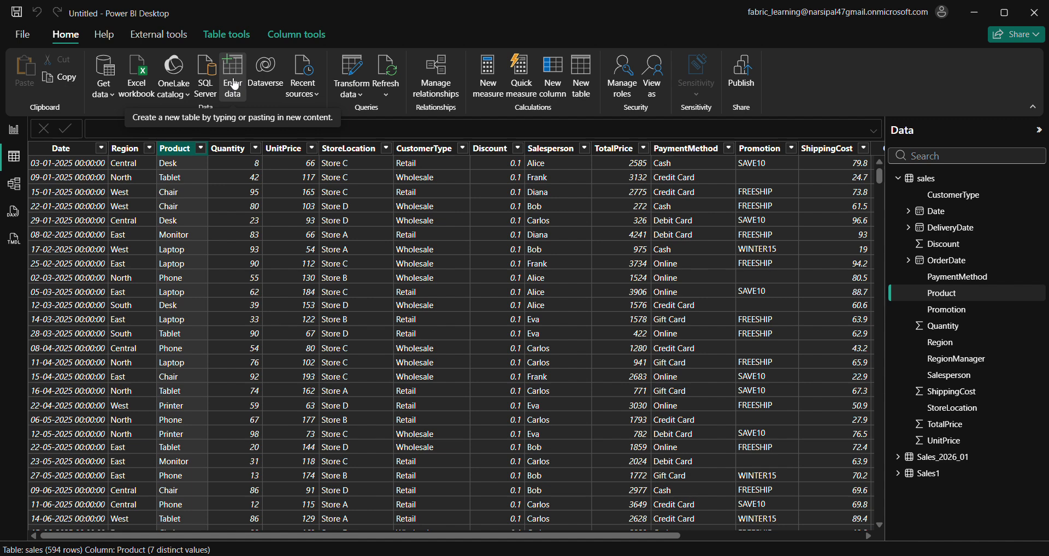
Step: Start a new manually entered table and name its first column "Dim file"
left_click(234, 88)
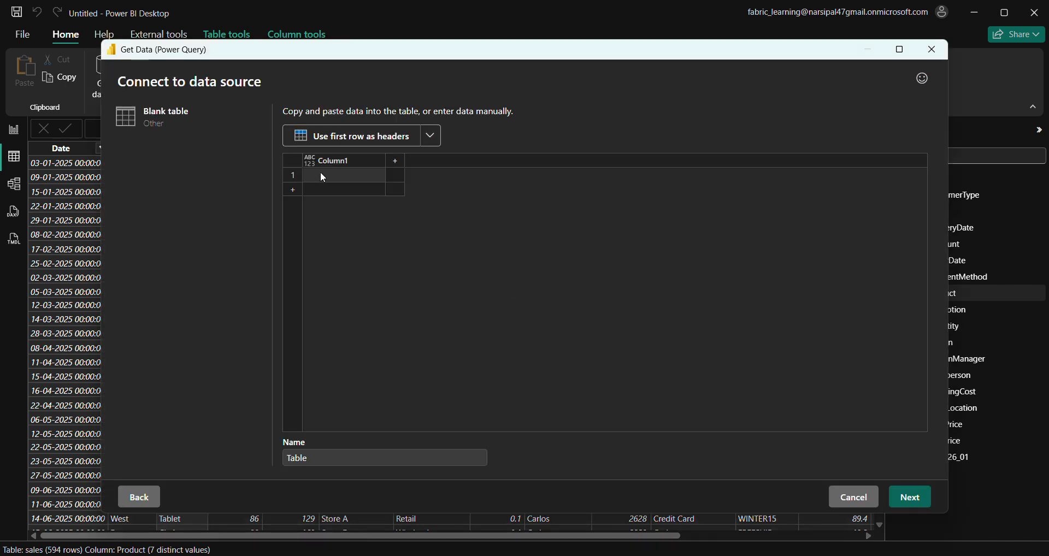
double_click(364, 162)
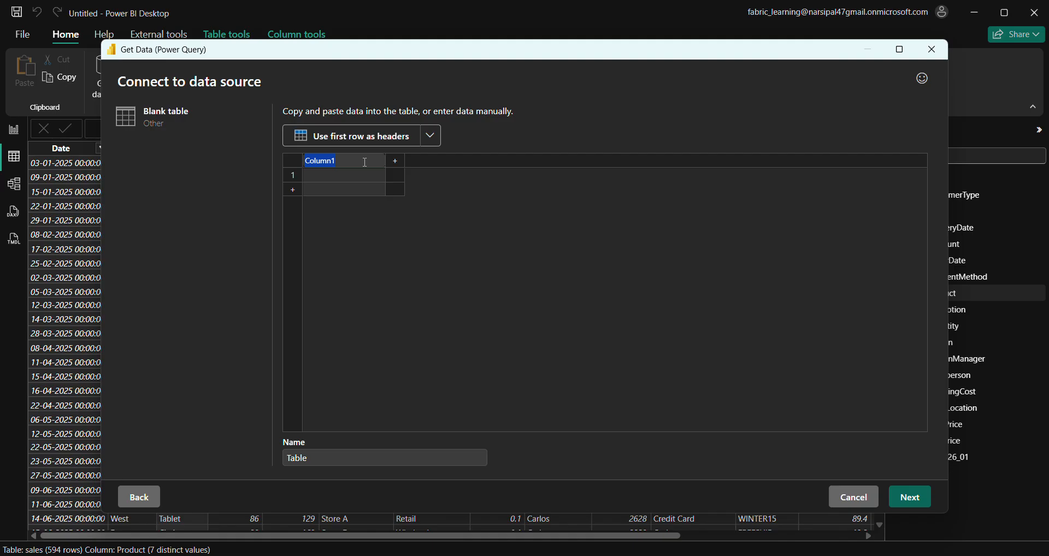
key("Caps_Lock")
type("D")
key("Caps_Lock")
type("im")
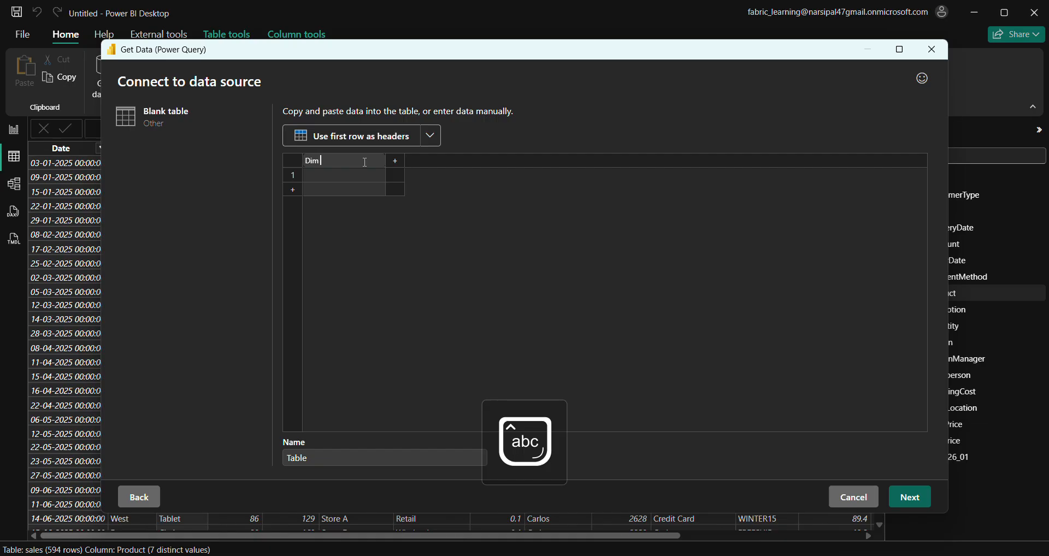
type(" file")
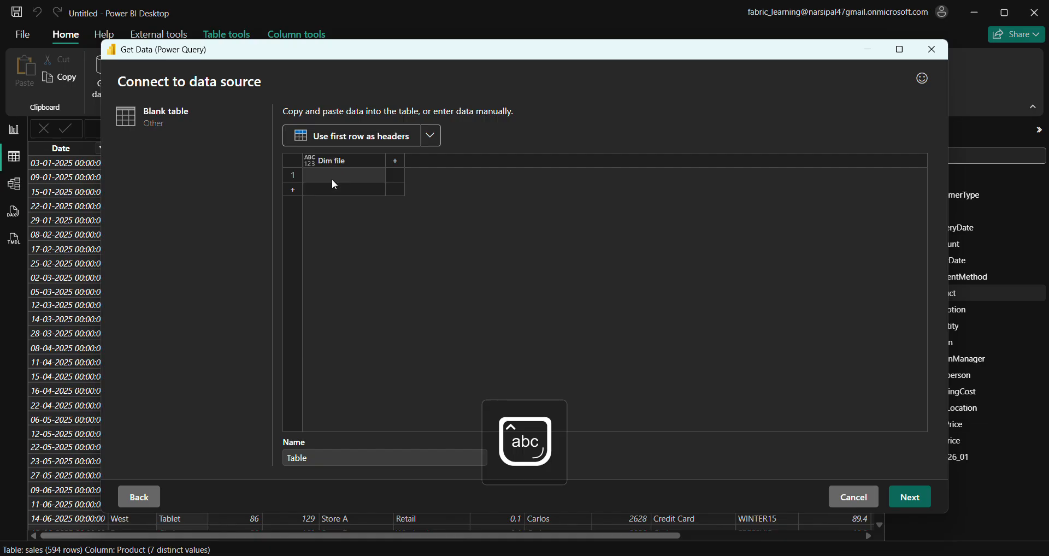
Step: Enter Pune and Jaipur as the two rows of the Dim file column and continue to the query editor
left_click(332, 179)
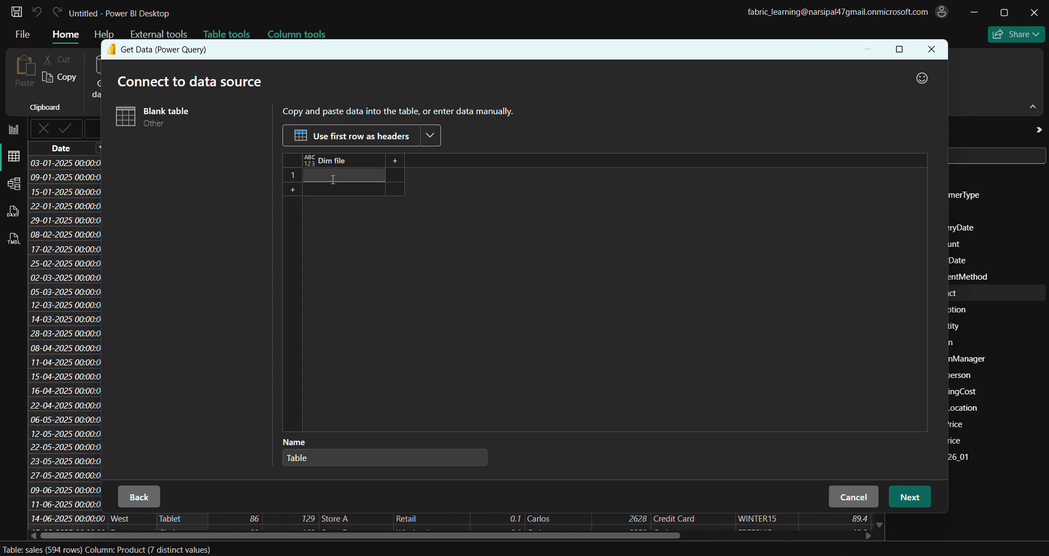
key("Caps_Lock")
type("P")
key("Caps_Lock")
type("une")
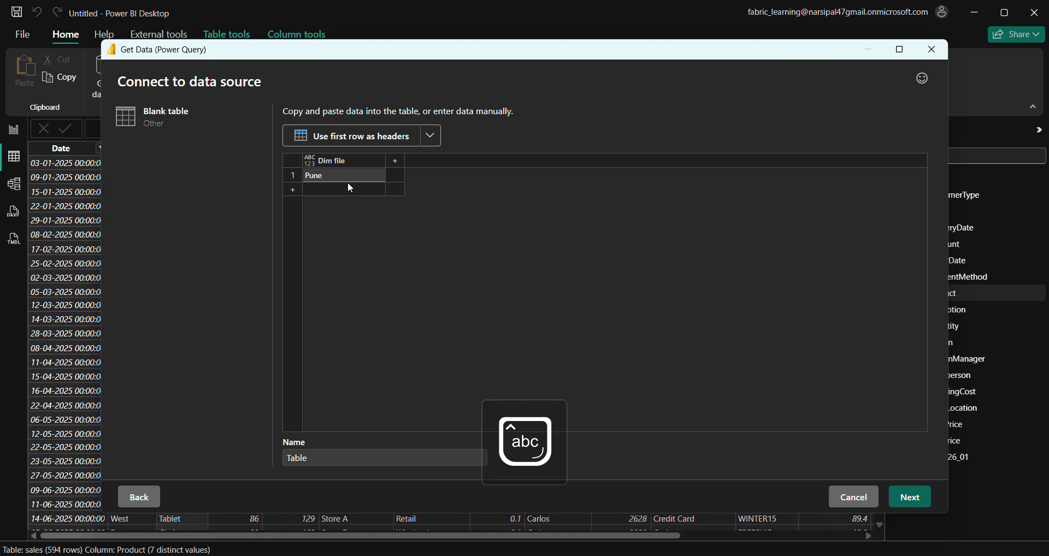
left_click(337, 188)
key("Caps_Lock")
type("J")
key("Caps_Lock")
type("aipur")
left_click(343, 250)
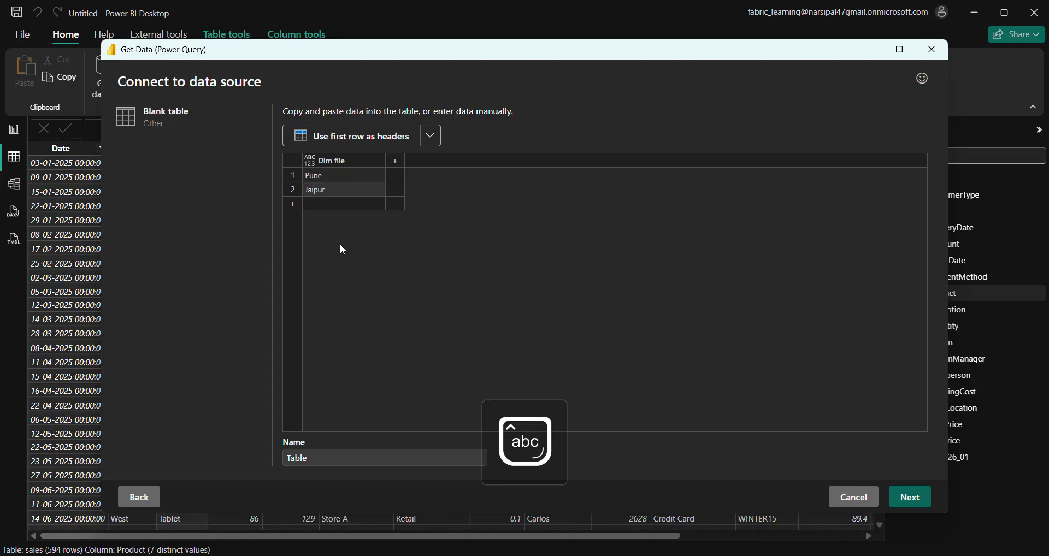
left_click(911, 497)
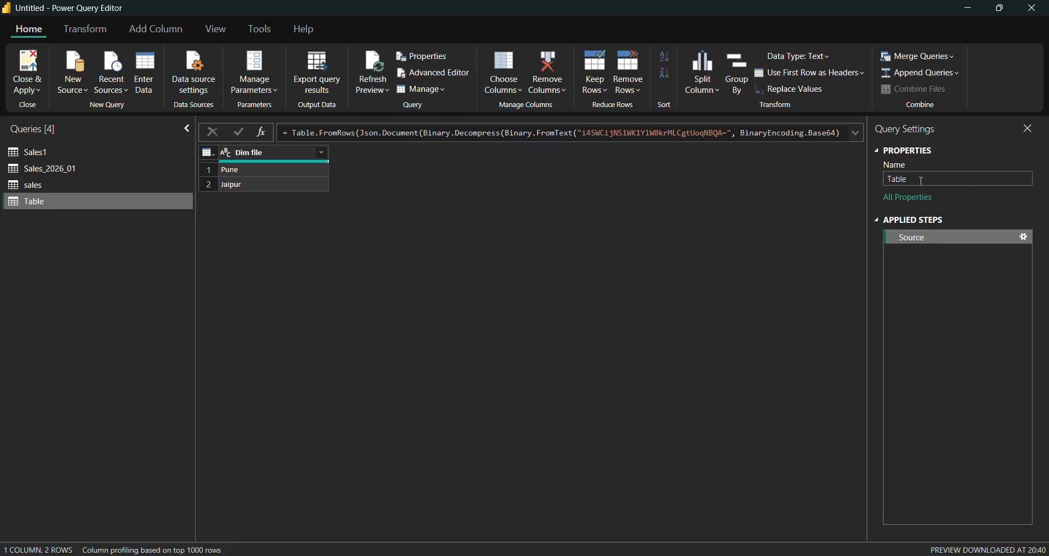
Step: Rename the new query as "dim city", then close the editor and apply the changes
double_click(921, 180)
type("dim")
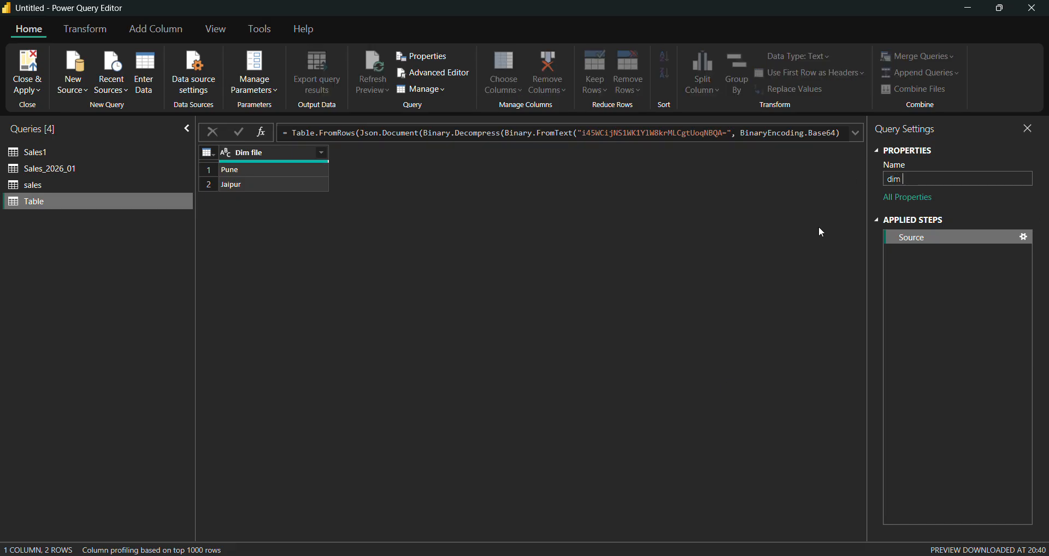
type(" city")
key("Return")
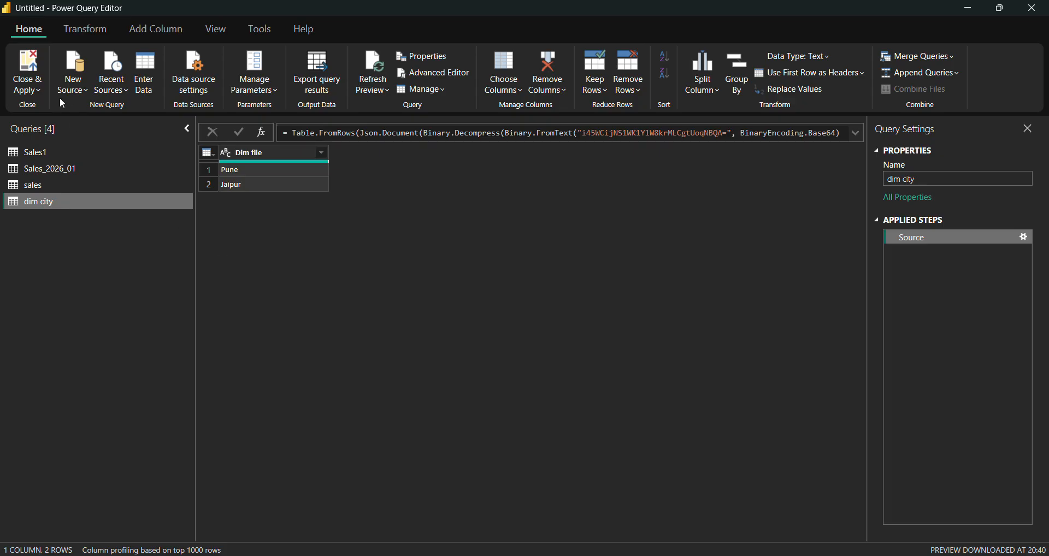
left_click(31, 92)
left_click(39, 110)
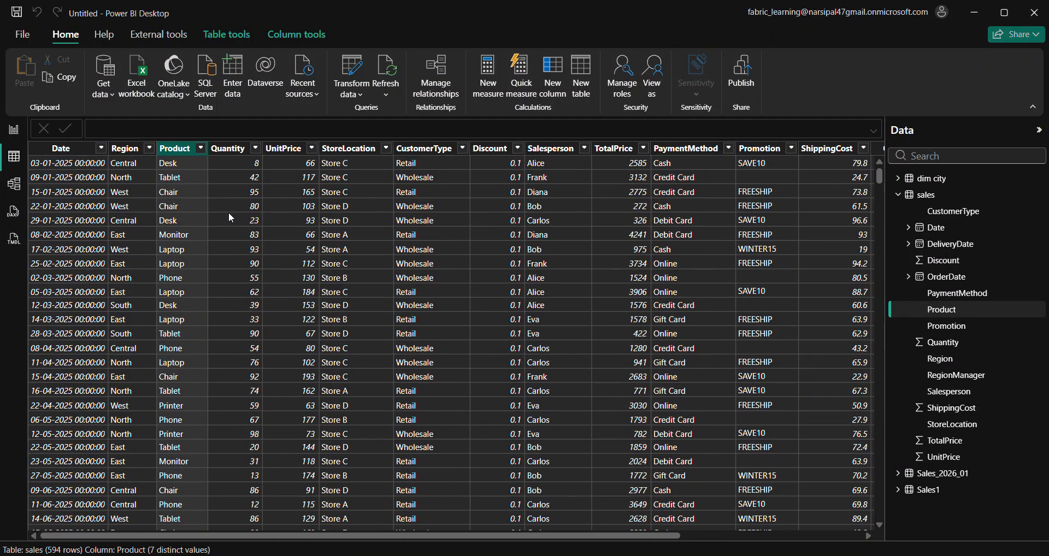
Step: Display the data of the dim city table and review the list of recent sources
left_click(898, 195)
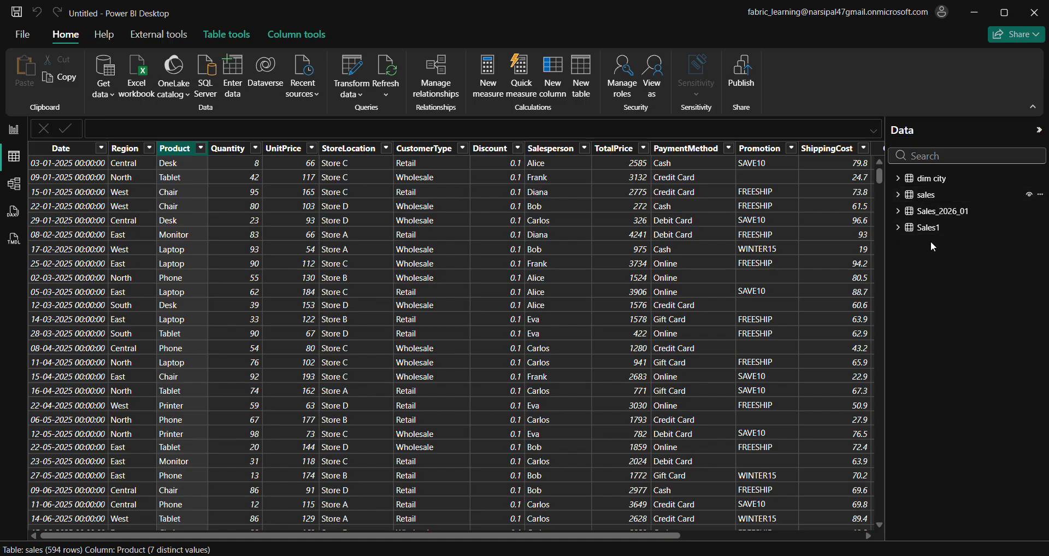
left_click(935, 180)
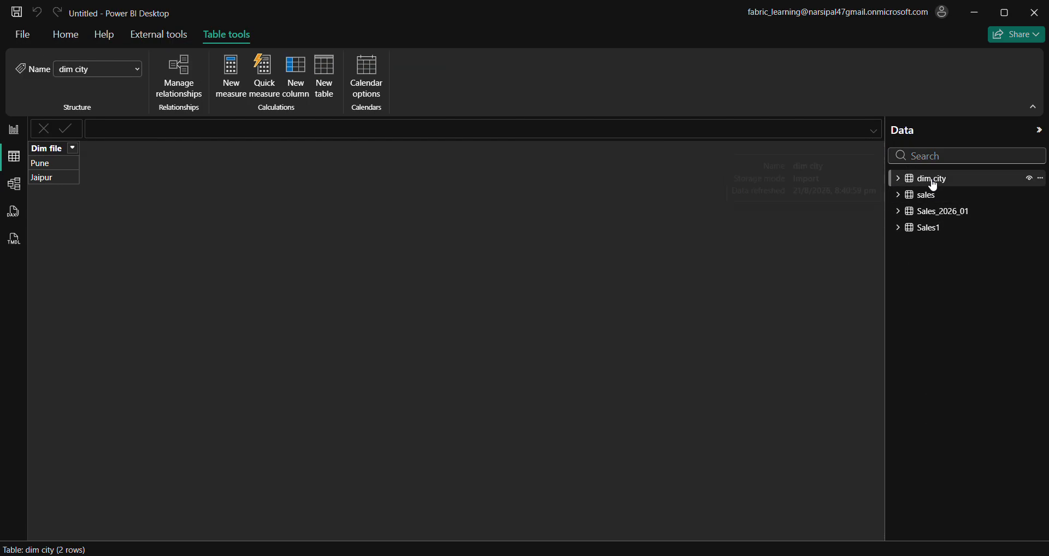
left_click(65, 36)
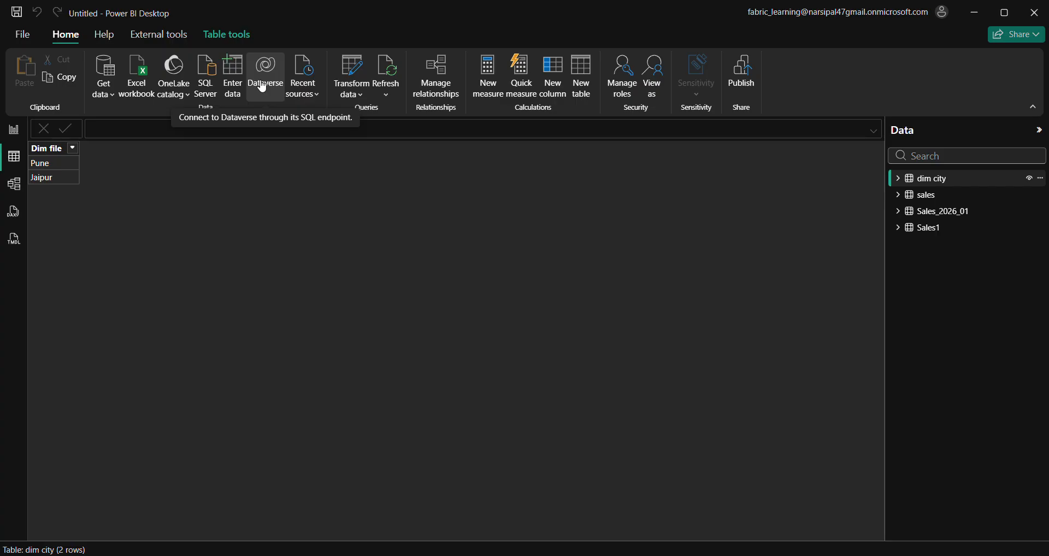
left_click(313, 101)
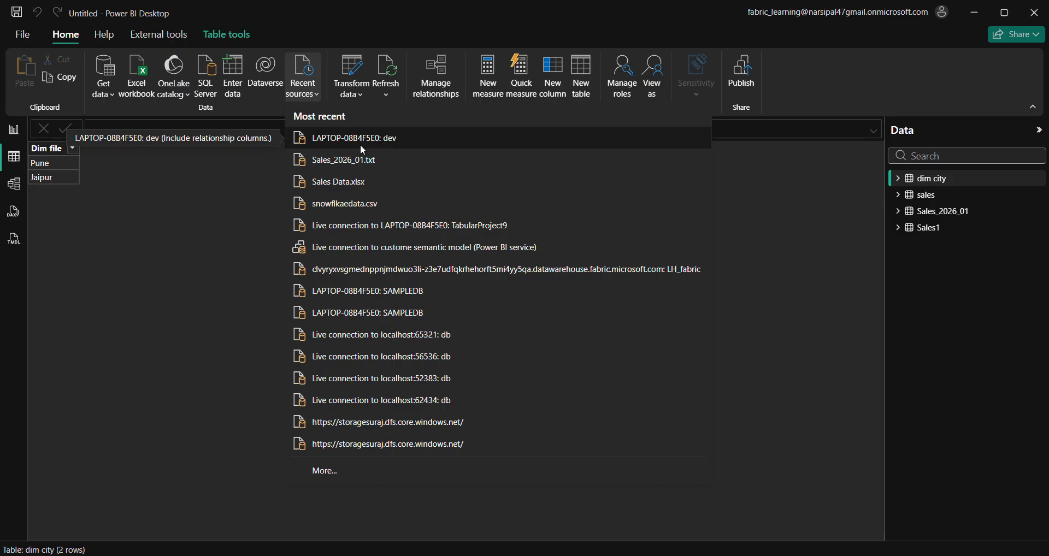
left_click(205, 190)
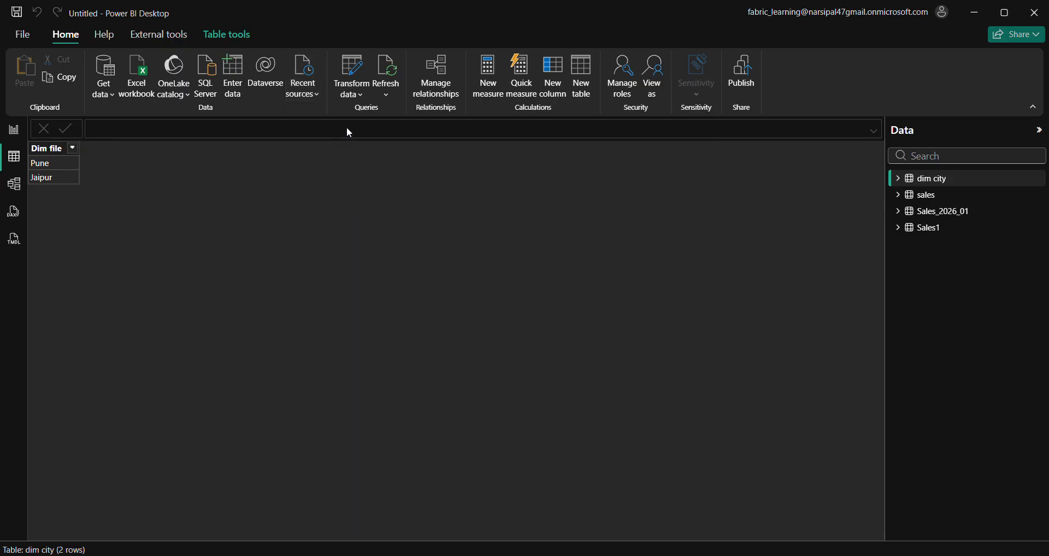
Step: Open the Power Query Editor and look through the Sales_2026_01, sales, dim city and Sales1 queries
left_click(362, 104)
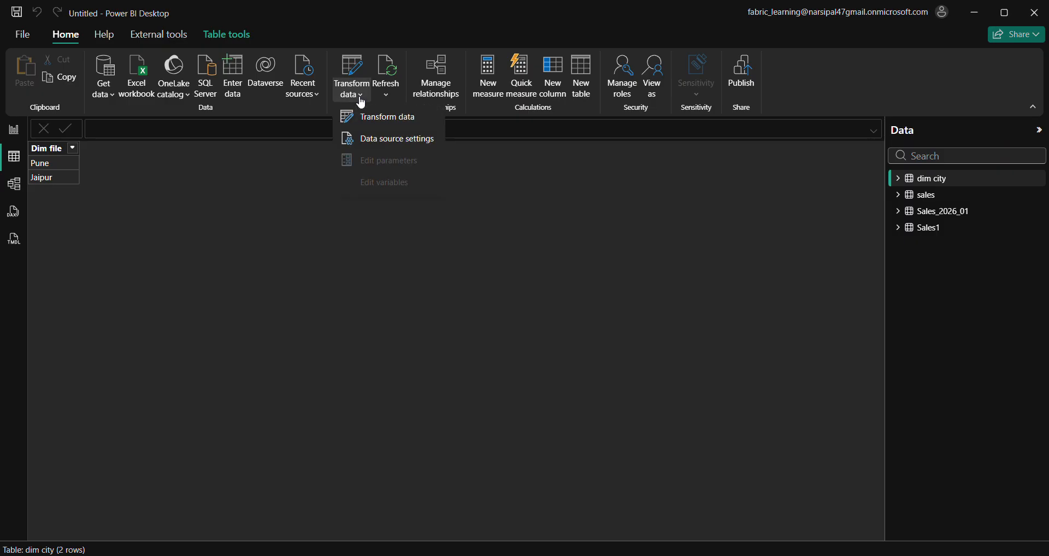
left_click(387, 125)
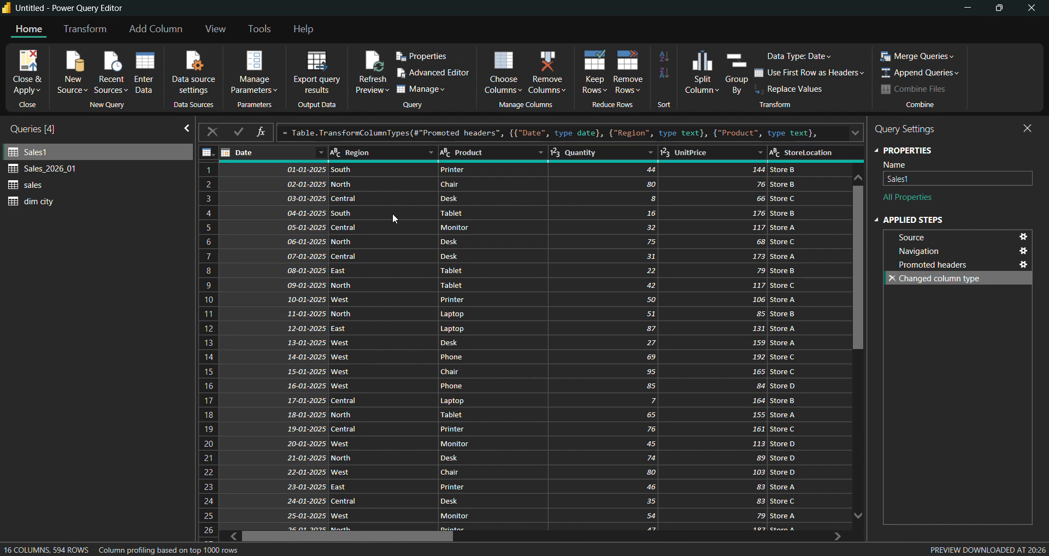
left_click(35, 170)
left_click(39, 187)
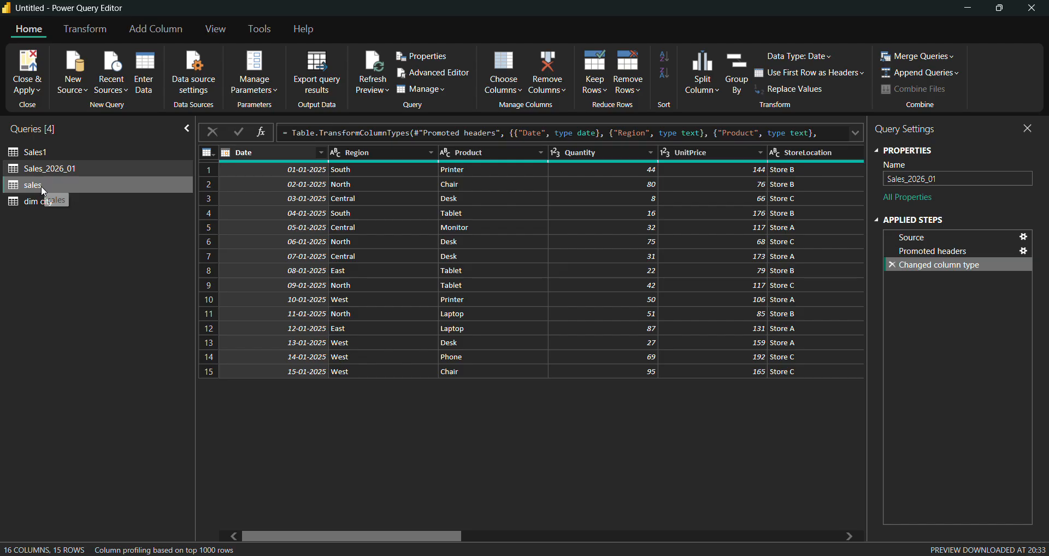
left_click(34, 203)
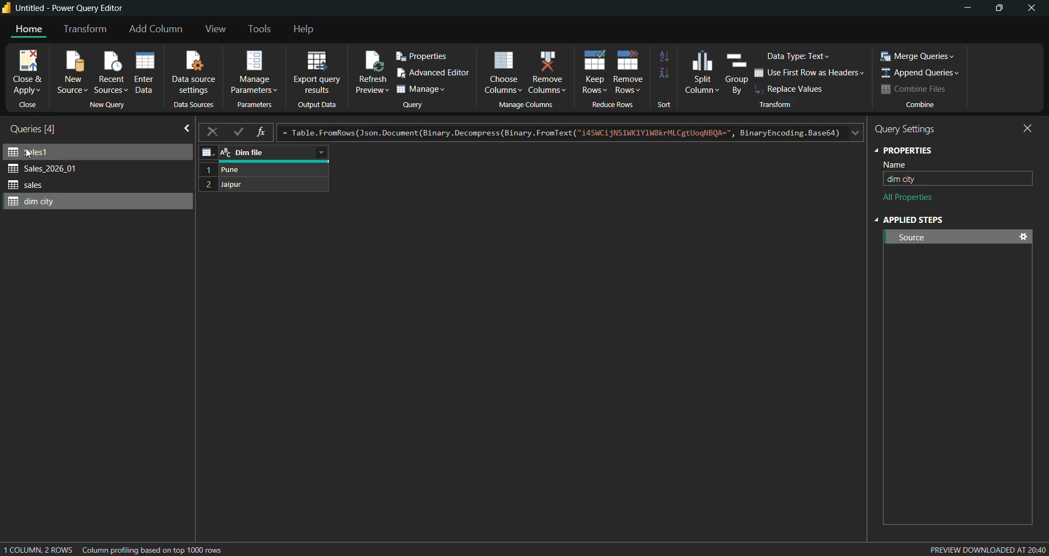
left_click(48, 152)
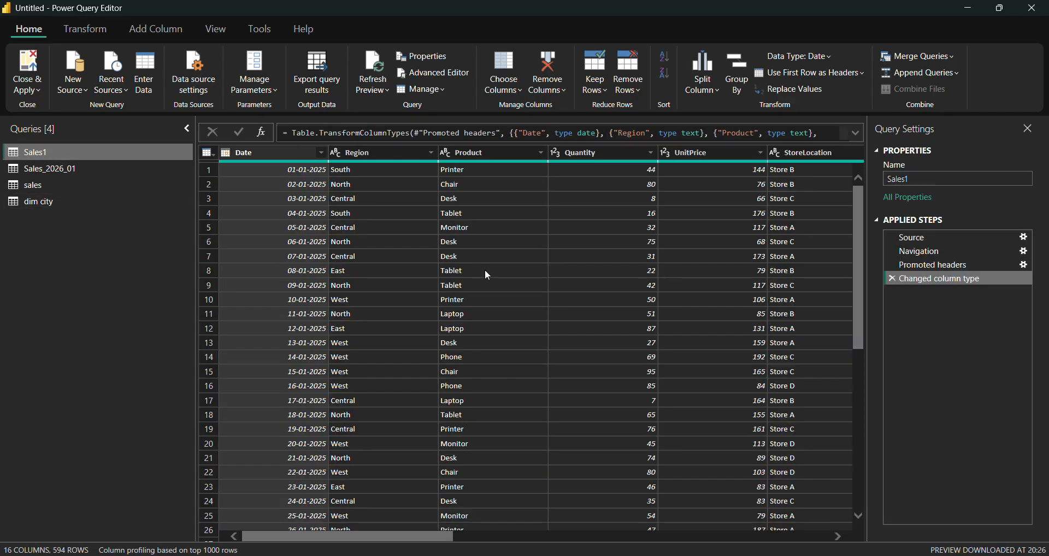
Step: Review the available options for closing the query editor and applying changes
left_click(38, 90)
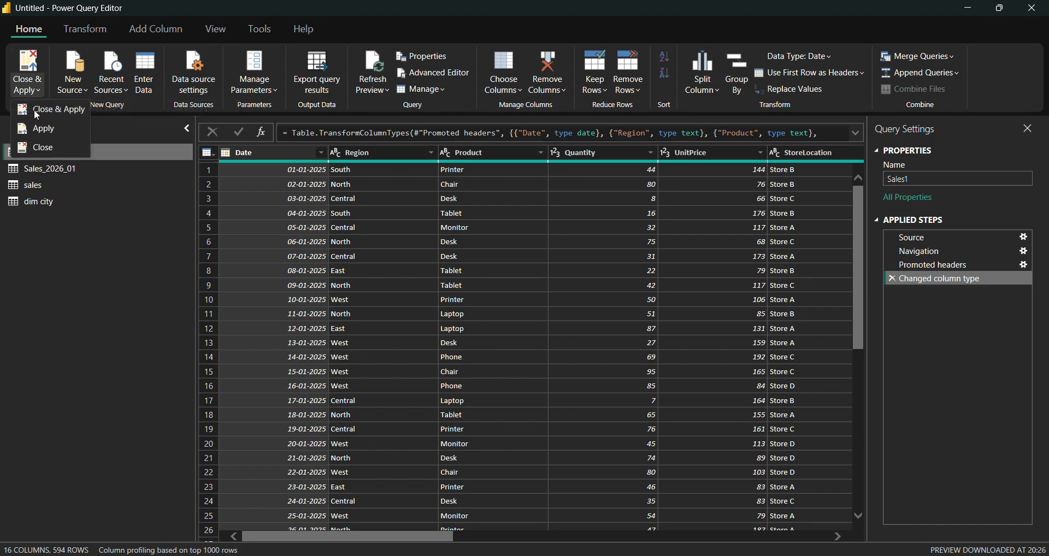
left_click(136, 142)
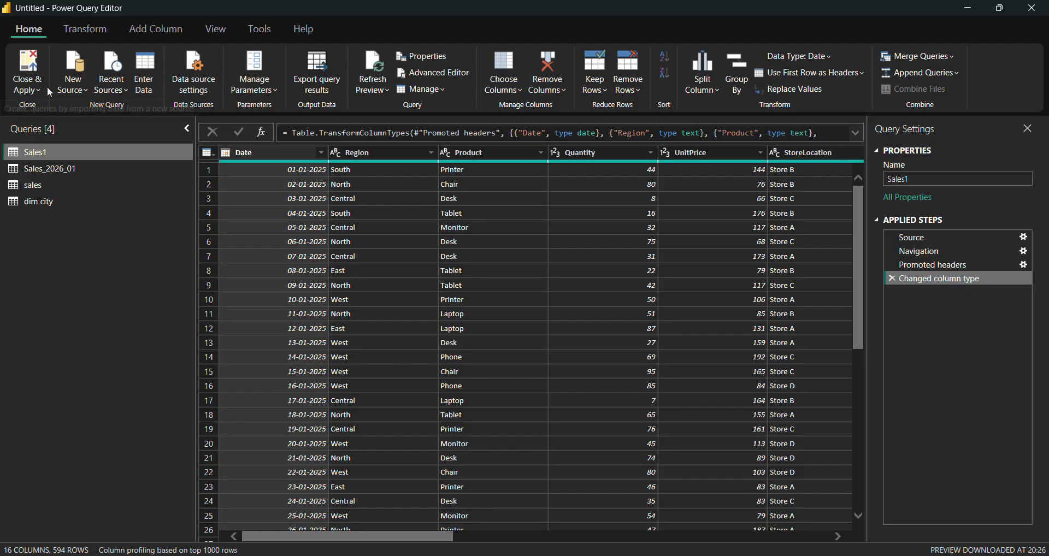
left_click(27, 85)
left_click(156, 405)
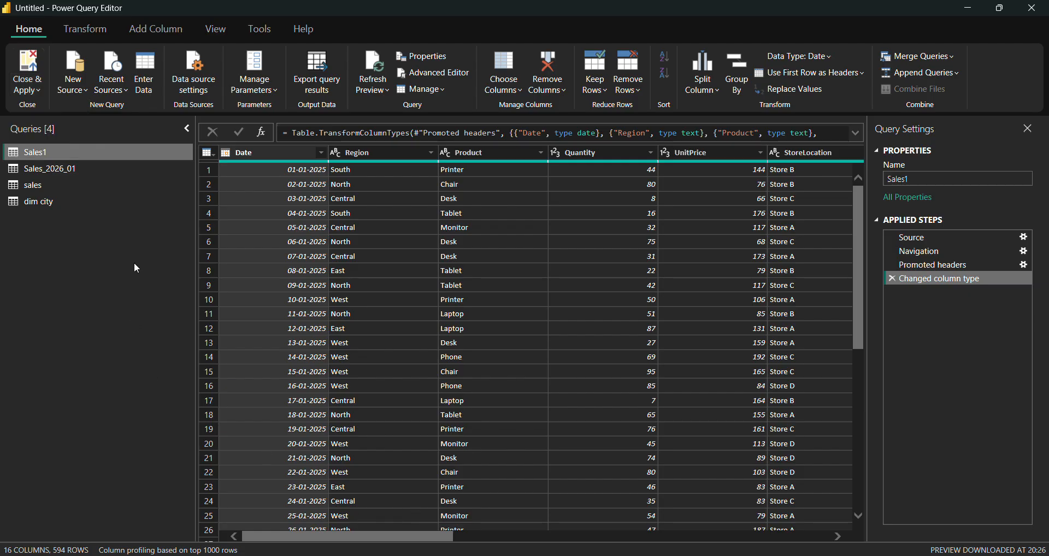
Step: Remove the OrderDate and DeliveryDate columns from the Sales1 query
left_click_drag(378, 538, 822, 529)
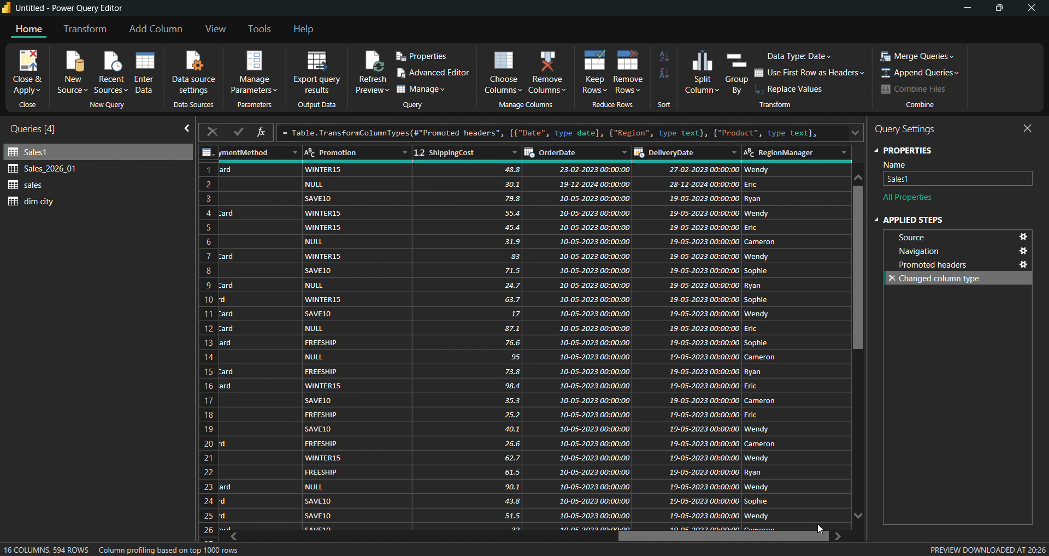
left_click(562, 156)
left_click(688, 154, "ctrl")
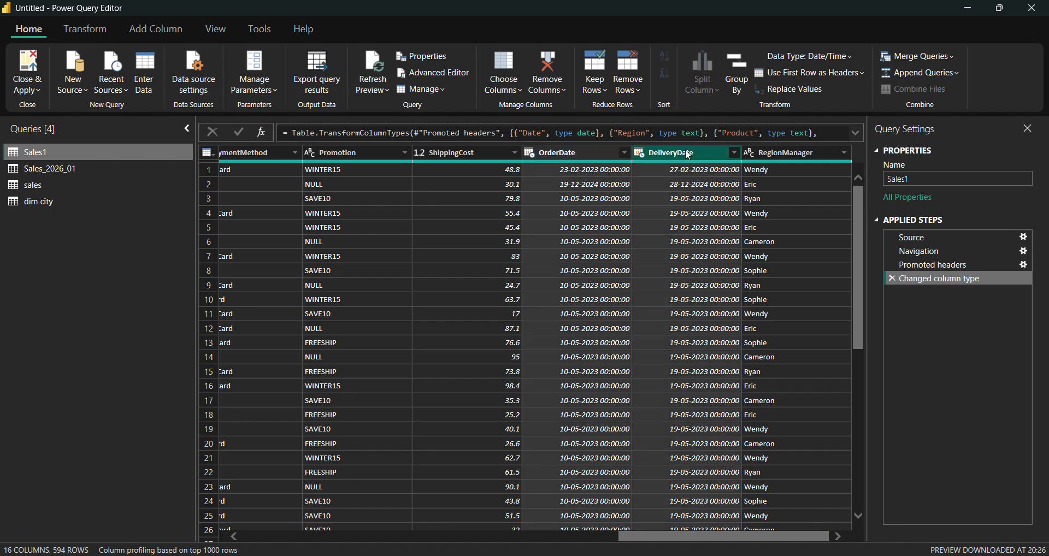
right_click(594, 160)
left_click(623, 177)
right_click(687, 159)
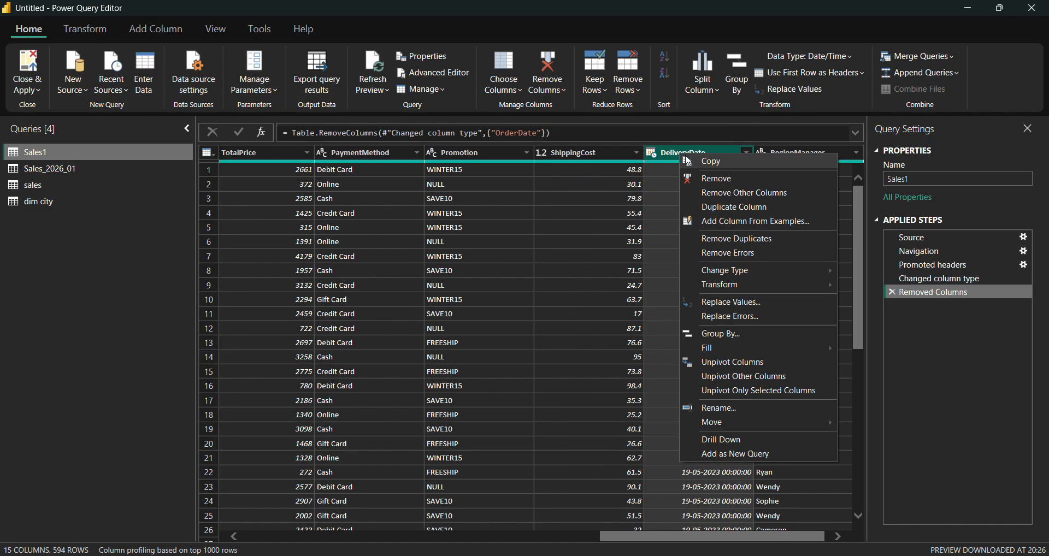
left_click(711, 178)
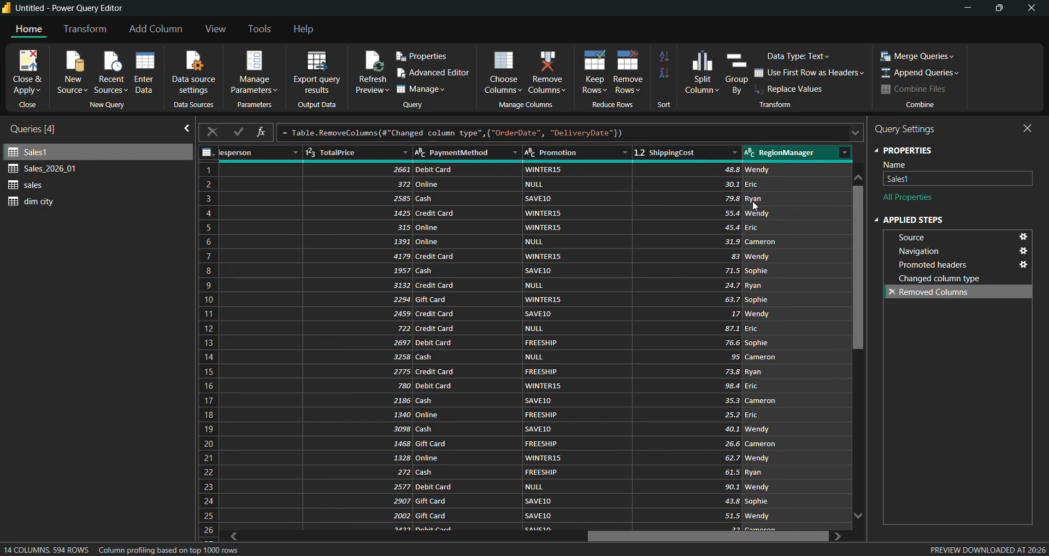
Step: Close the query editor, applying the changes, and view the Sales1 table across to its last columns
left_click(32, 92)
left_click(35, 108)
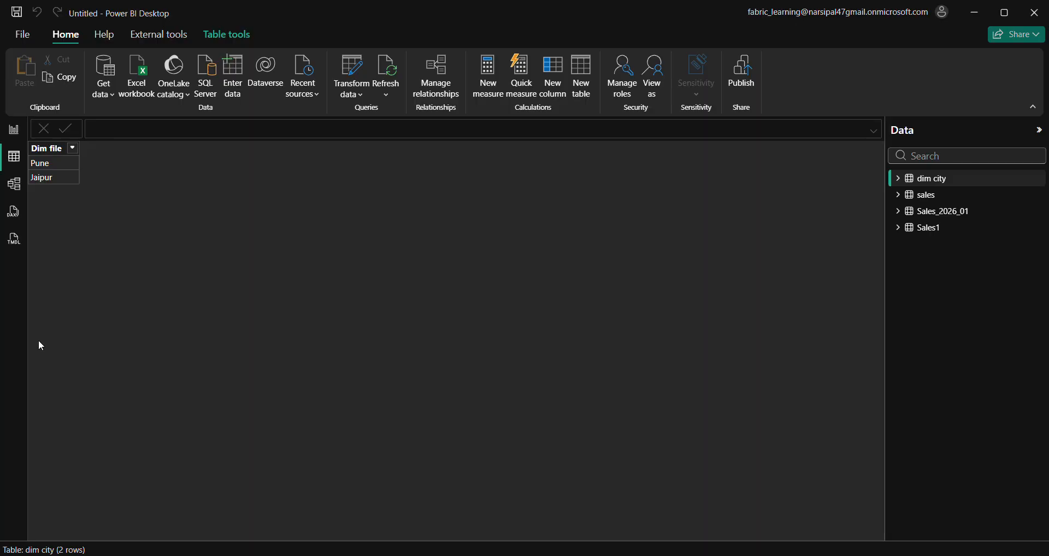
left_click(929, 229)
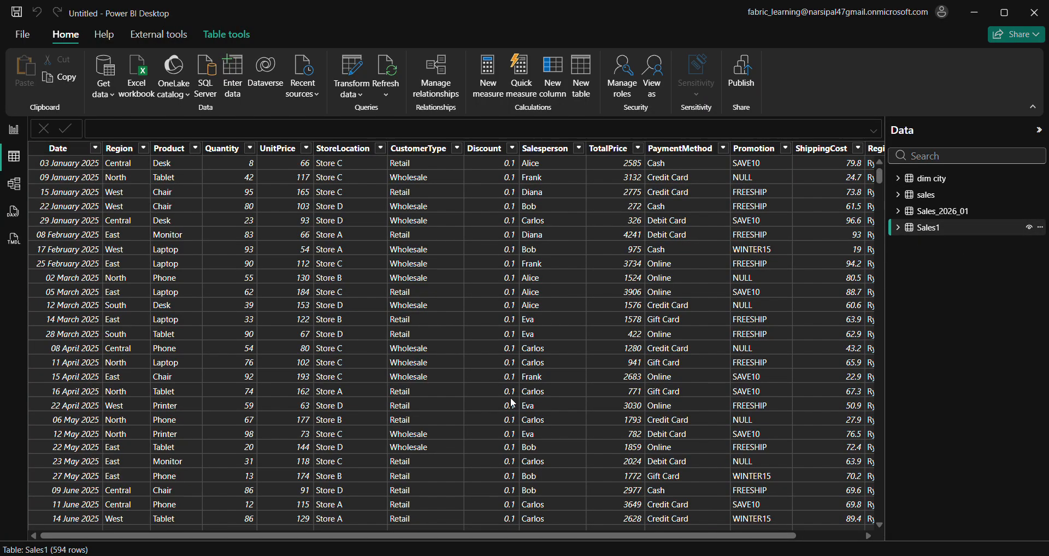
scroll(493, 522, "right", 3)
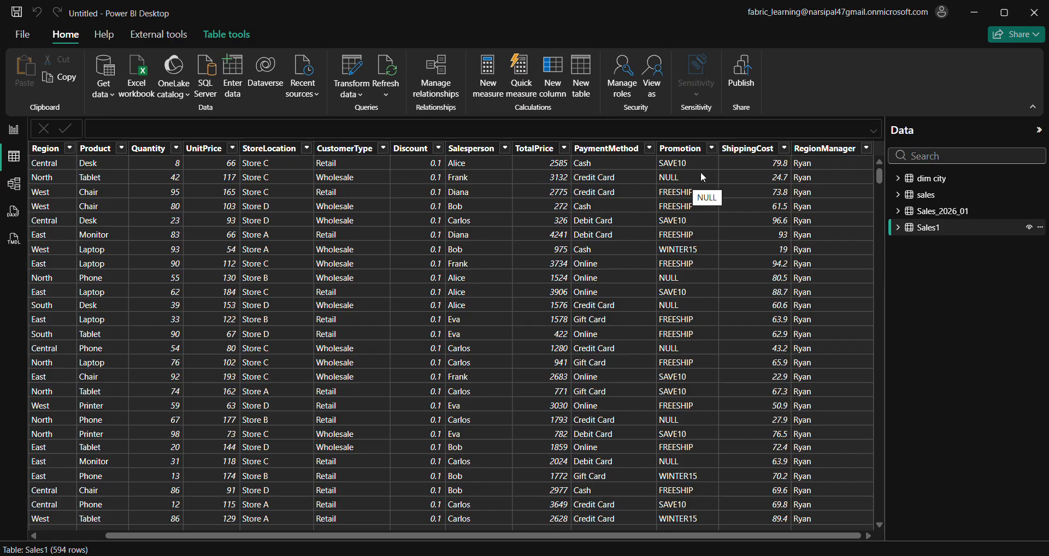
Step: Refresh only the data of the loaded tables, leaving out the schema
left_click(358, 97)
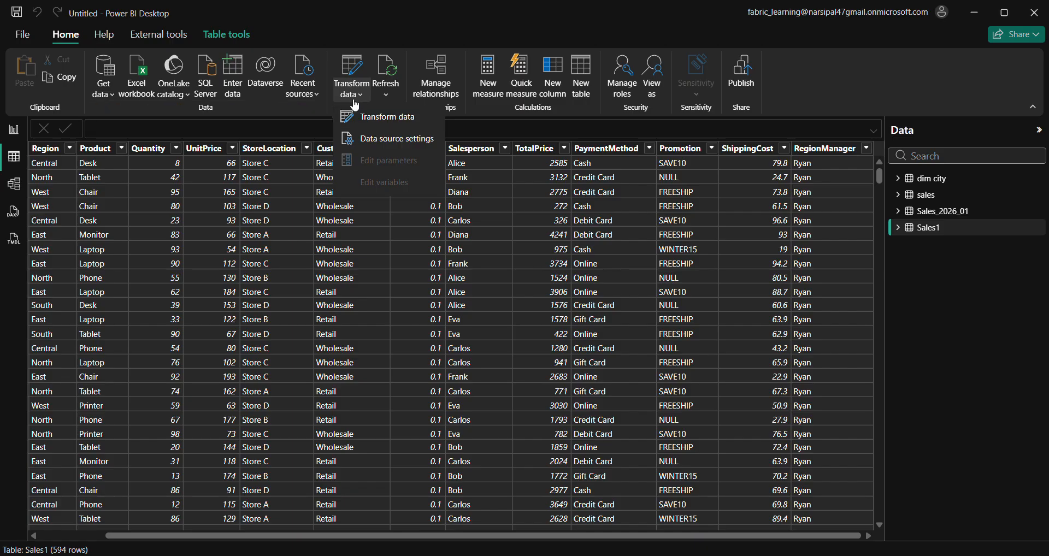
left_click(389, 98)
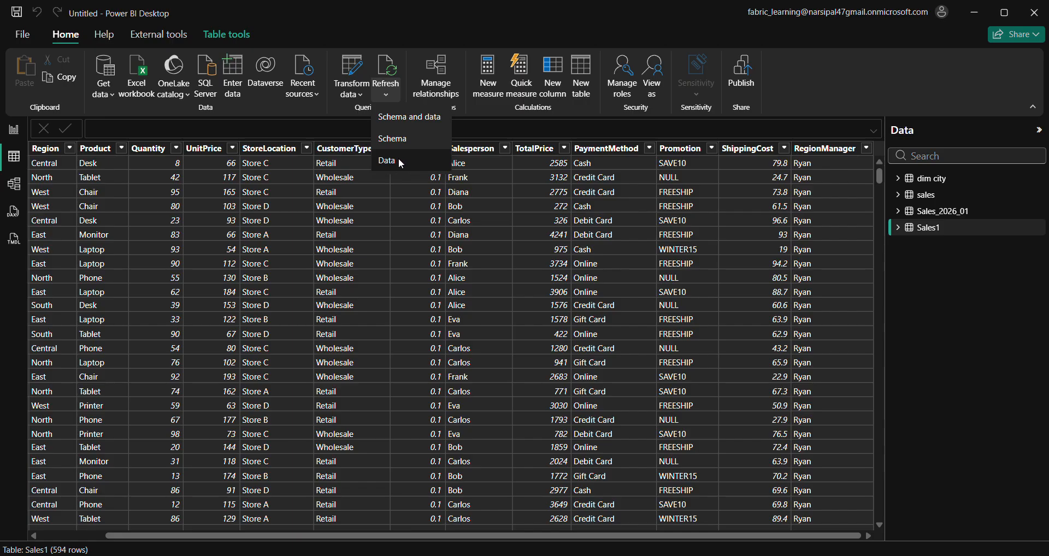
left_click(398, 158)
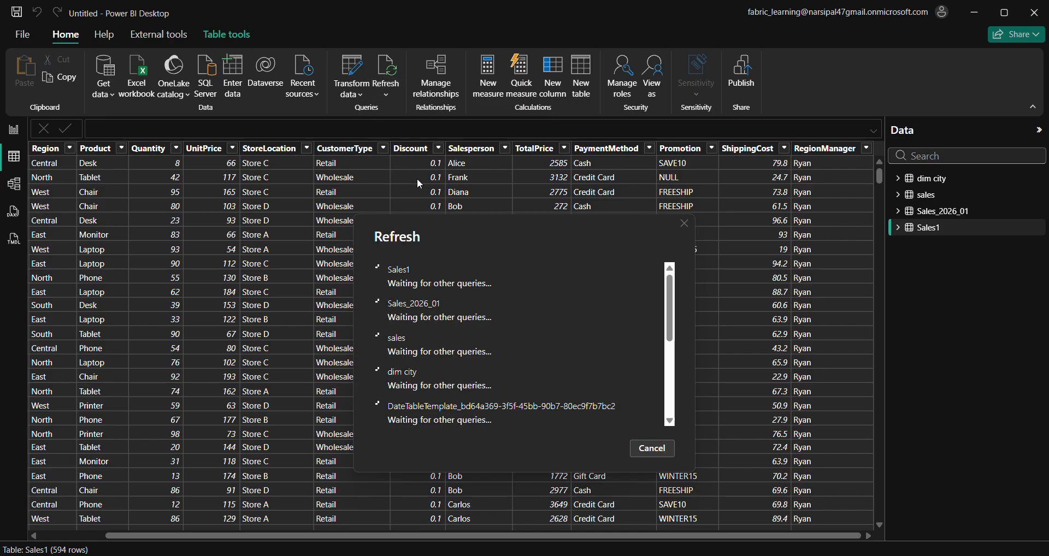